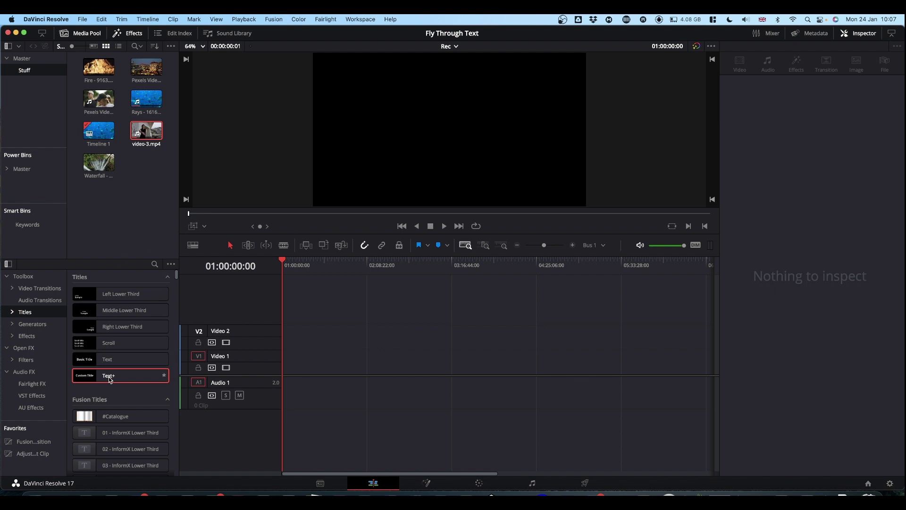
# Step: Add a Text+ title to the timeline and replace its Custom Title text with a one-word name
pyautogui.moveTo(106, 376); pyautogui.dragTo(301, 366)
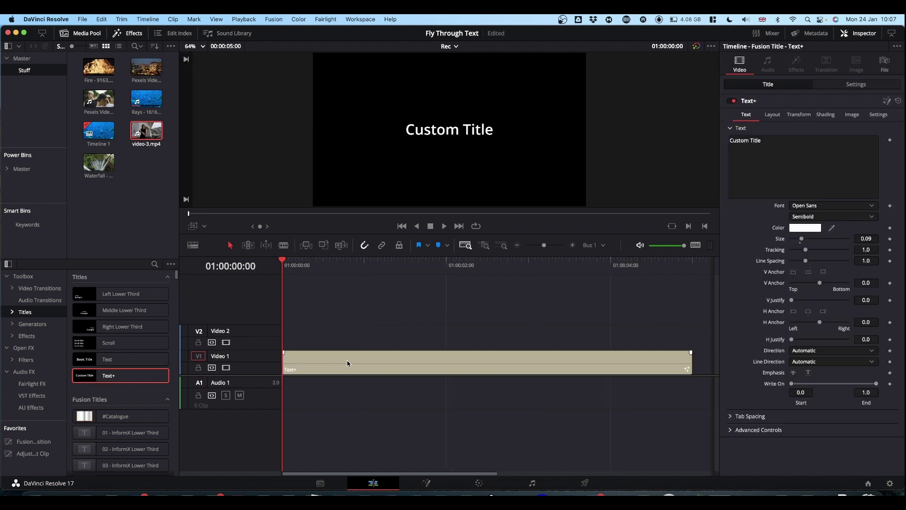
pyautogui.click(778, 142)
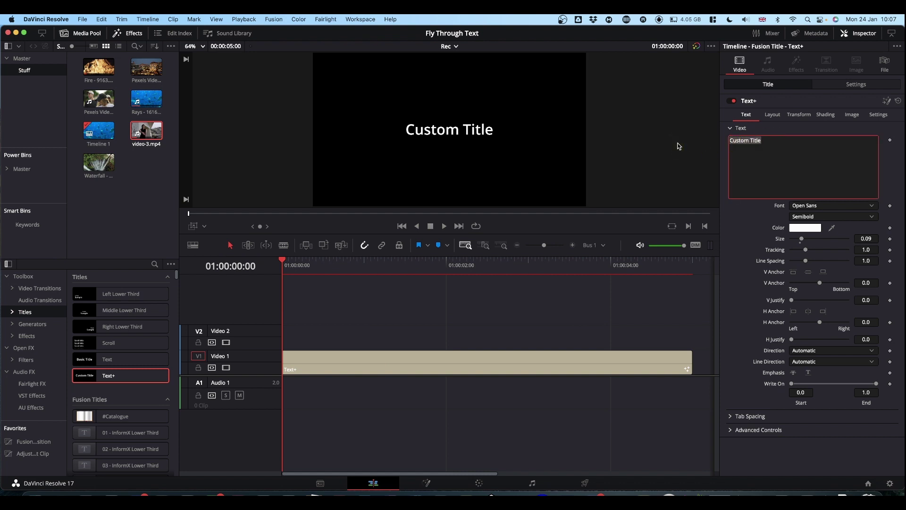
pyautogui.write('Simon')
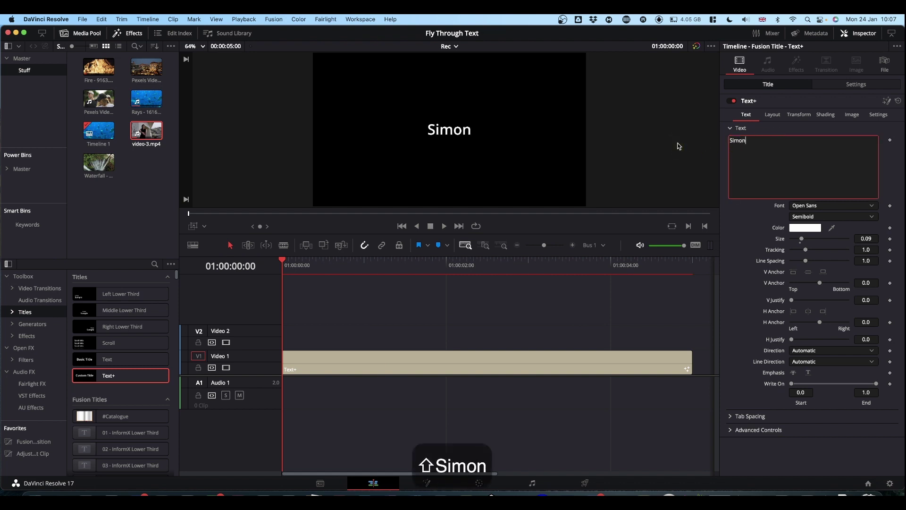
# Step: Set the title font to Rubik Black Italic and enlarge it to size 0.3189
pyautogui.click(832, 205)
pyautogui.write('ru')
pyautogui.press('Return')
pyautogui.moveTo(801, 239); pyautogui.dragTo(826, 240)
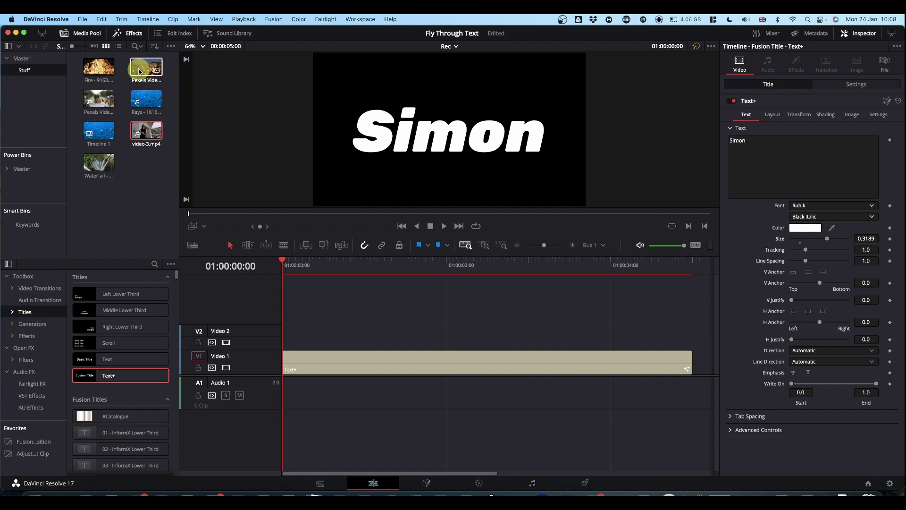
# Step: Put Pexels Videos 3652.mp4 on Video 2 above the title and trim it to 00:00:05:00
pyautogui.moveTo(146, 67); pyautogui.dragTo(284, 339)
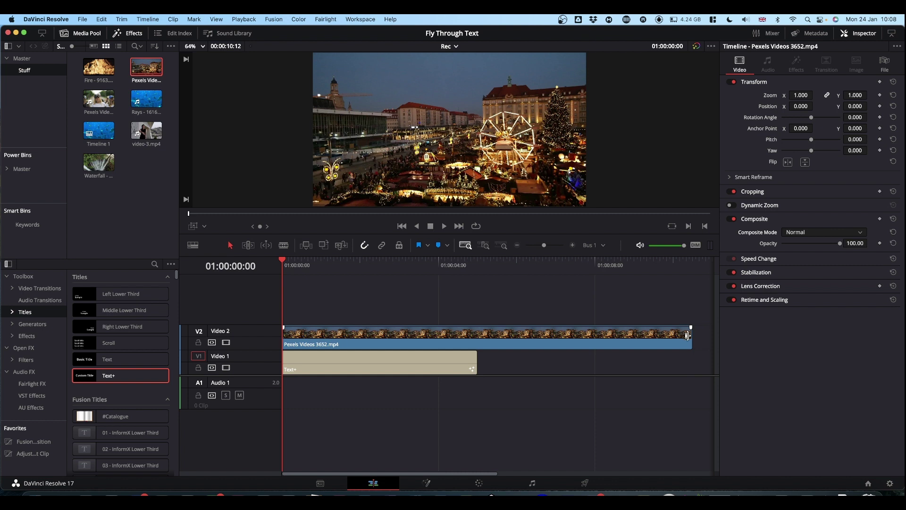
pyautogui.moveTo(686, 335); pyautogui.dragTo(474, 335)
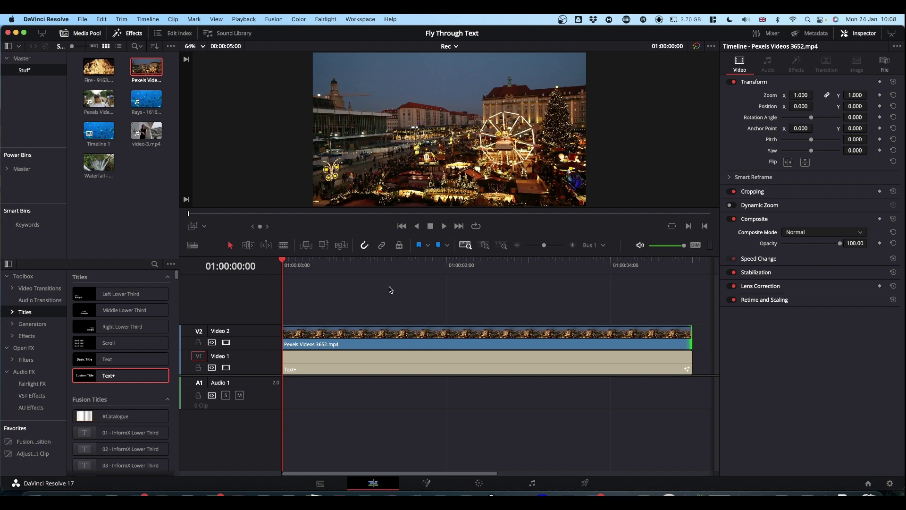
# Step: Switch the Pexels clip's Inspector Composite Mode to Multiply
pyautogui.click(487, 339)
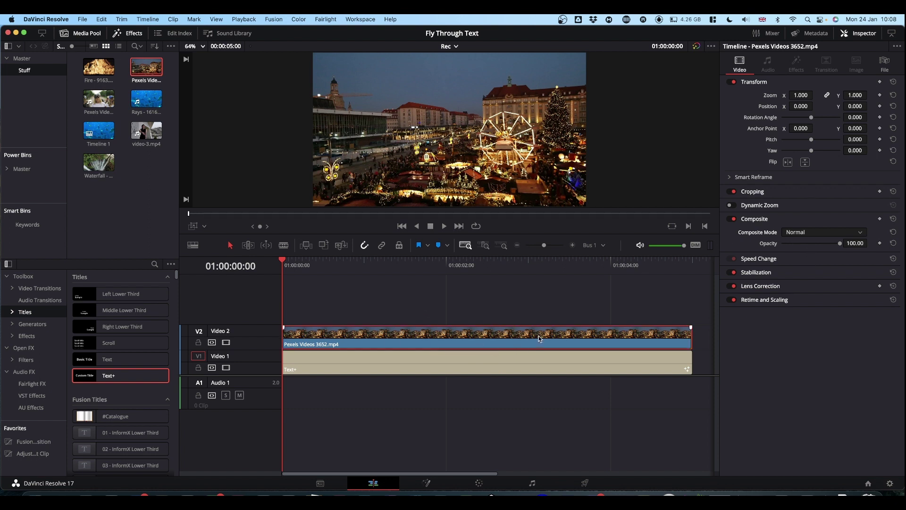
pyautogui.click(799, 233)
pyautogui.scroll(-4, 808, 254)
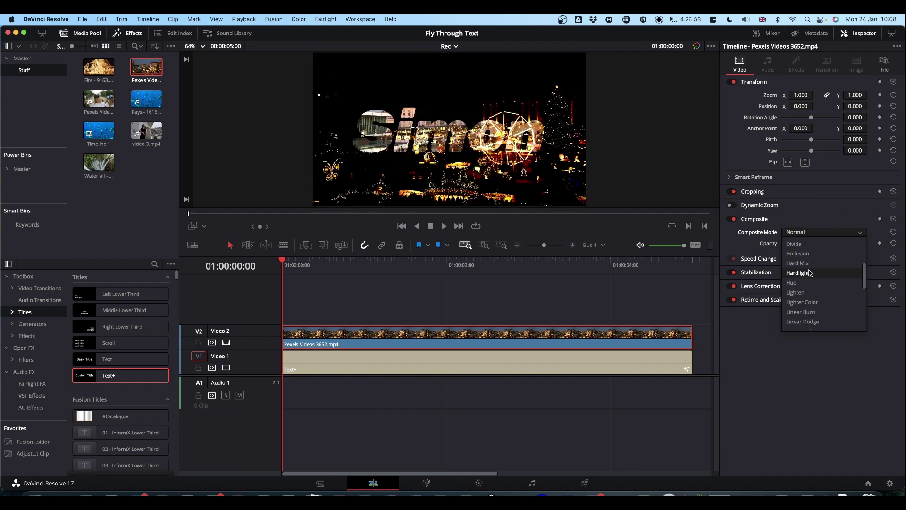
pyautogui.scroll(-3, 809, 273)
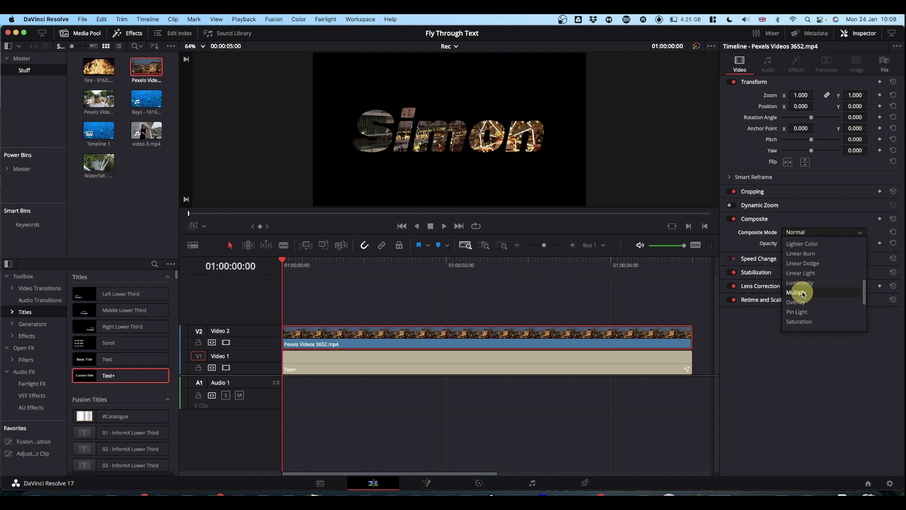
pyautogui.click(803, 293)
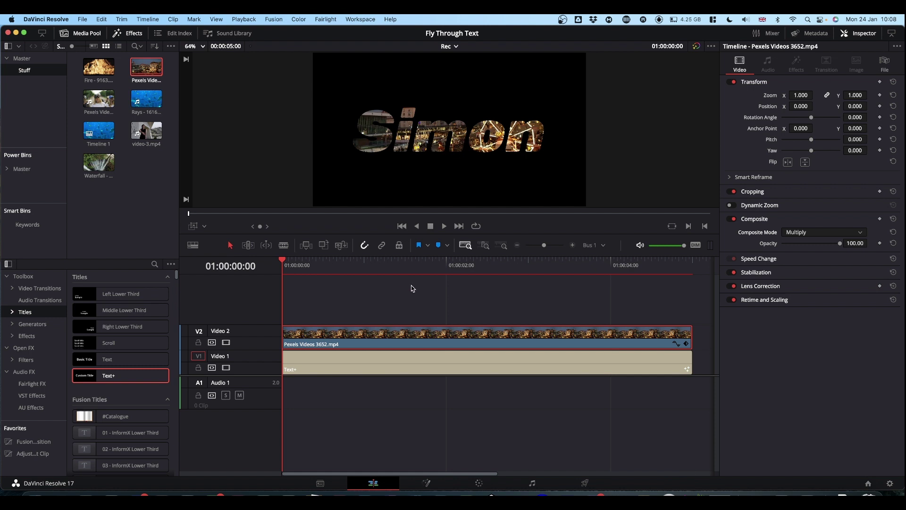
# Step: Move the Pexels footage and Text+ title up to Video 3 and Video 2
pyautogui.click(465, 330)
pyautogui.keyDown('super'); pyautogui.click(469, 366); pyautogui.keyUp('super')
pyautogui.click(469, 325)
pyautogui.moveTo(469, 324); pyautogui.dragTo(468, 321)
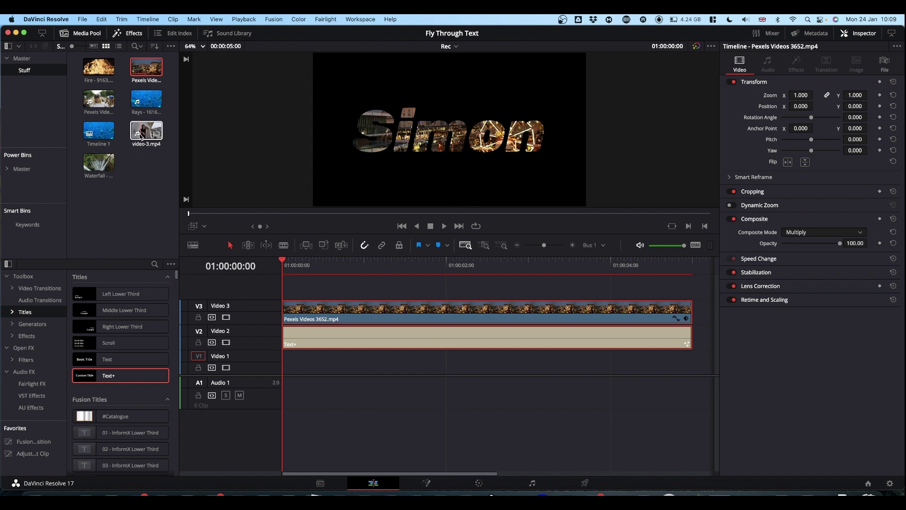
# Step: Add video-3.mp4 at the timeline start, then delete its video and audio clips
pyautogui.moveTo(145, 133); pyautogui.dragTo(286, 371)
pyautogui.hotkey('shift', 'z')
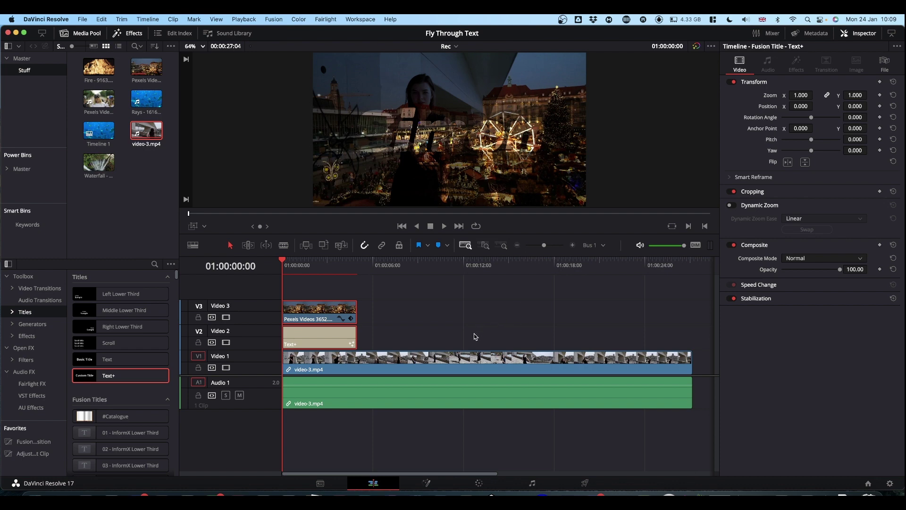
pyautogui.click(441, 343)
pyautogui.click(449, 404)
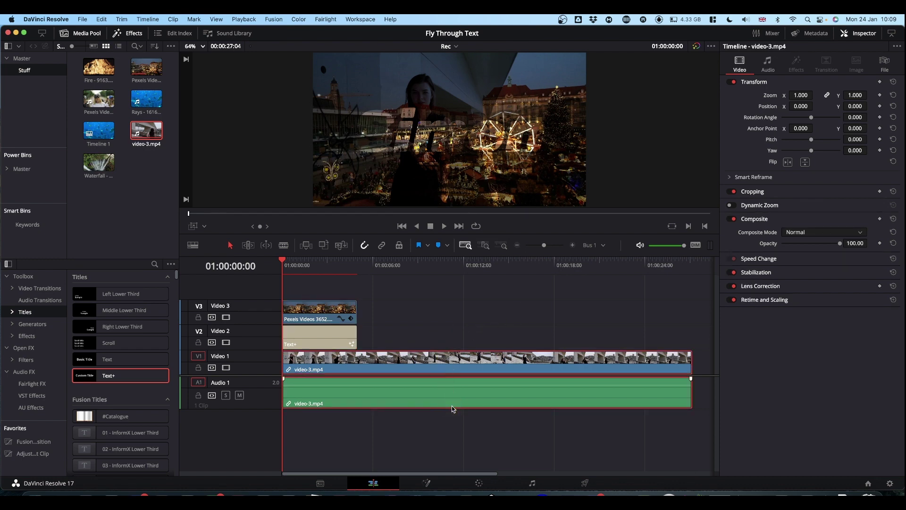
pyautogui.press('BackSpace')
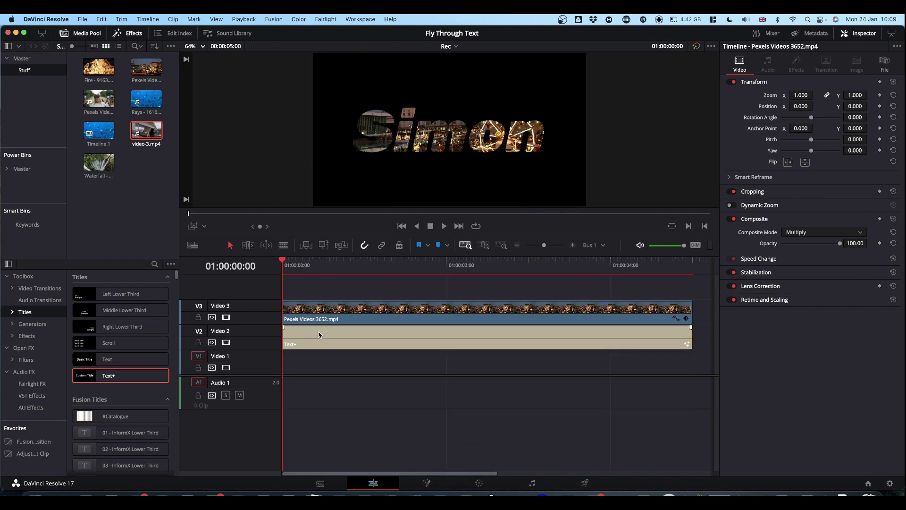
# Step: Change the Pexels clip on Video 3 from Multiply to Foreground composite mode
pyautogui.click(408, 312)
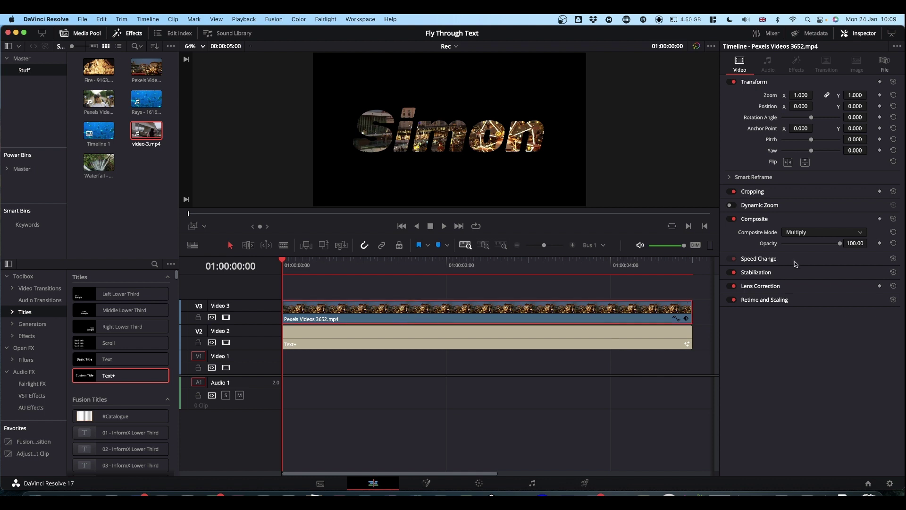
pyautogui.click(811, 231)
pyautogui.scroll(-3, 813, 269)
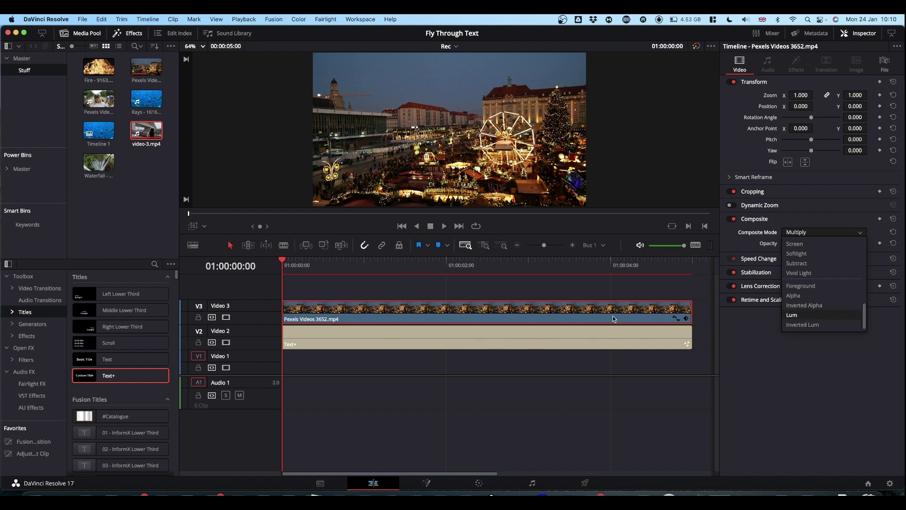
pyautogui.click(562, 312)
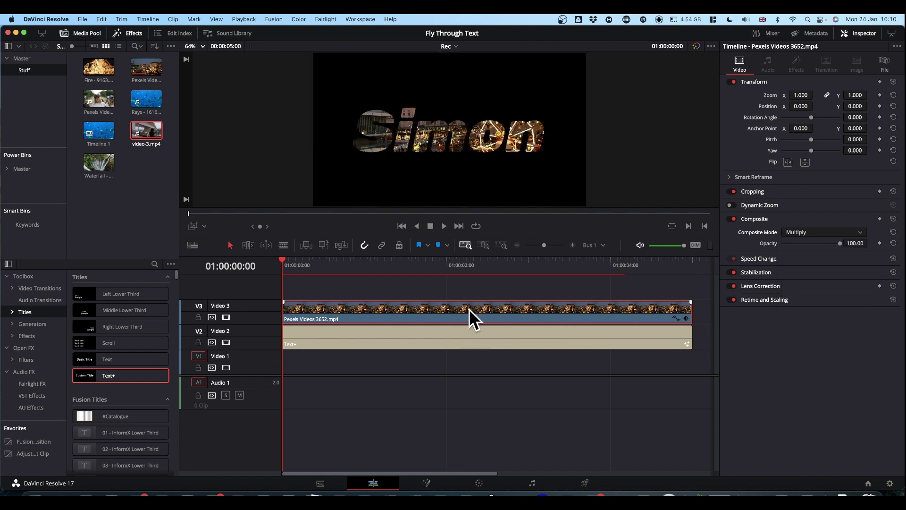
pyautogui.click(809, 234)
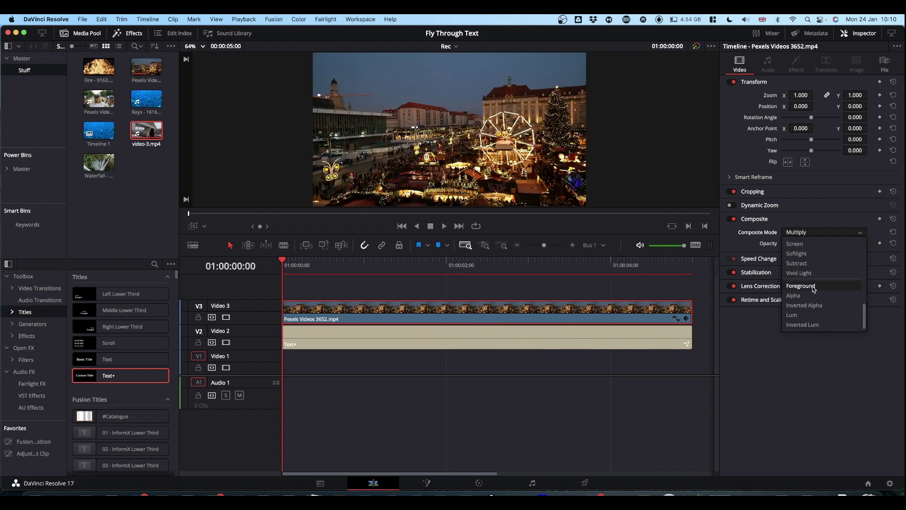
pyautogui.click(812, 287)
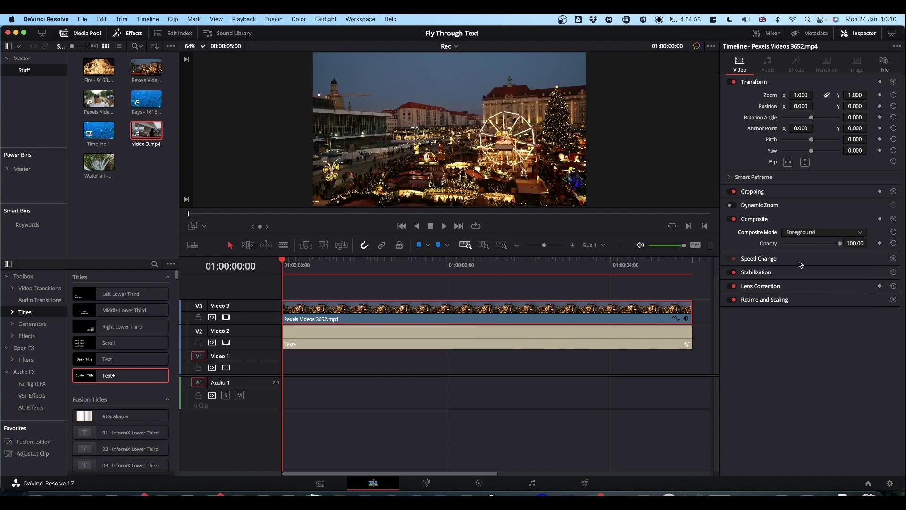
# Step: Set the Text+ title clip's Composite Mode to Alpha in its Inspector settings
pyautogui.click(403, 335)
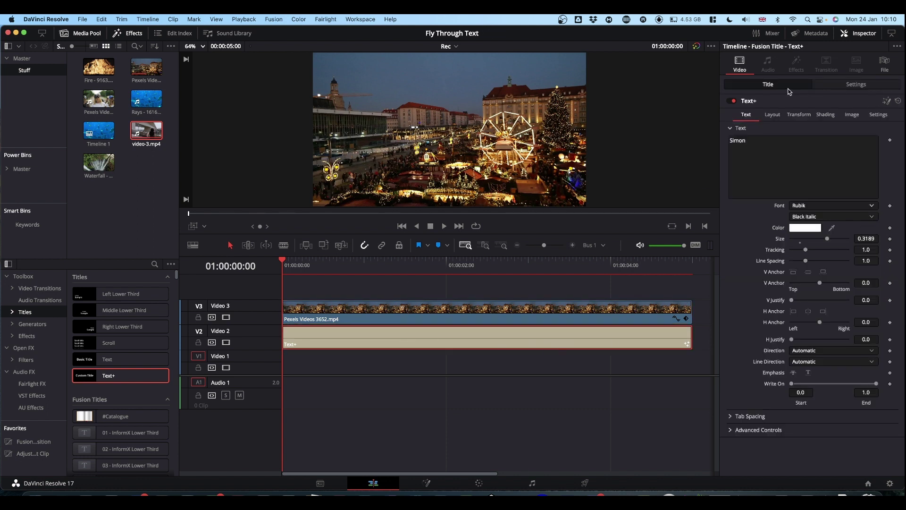
pyautogui.click(865, 87)
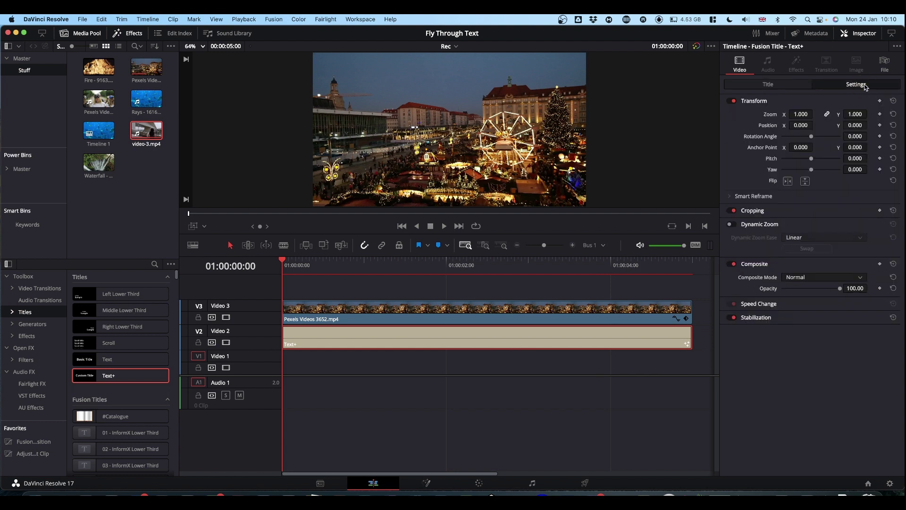
pyautogui.click(801, 279)
pyautogui.scroll(-10, 807, 302)
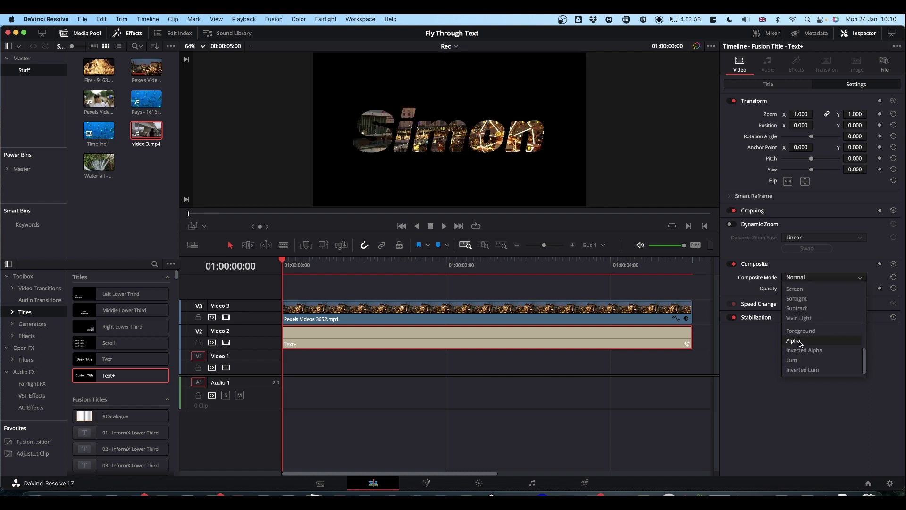
pyautogui.click(799, 340)
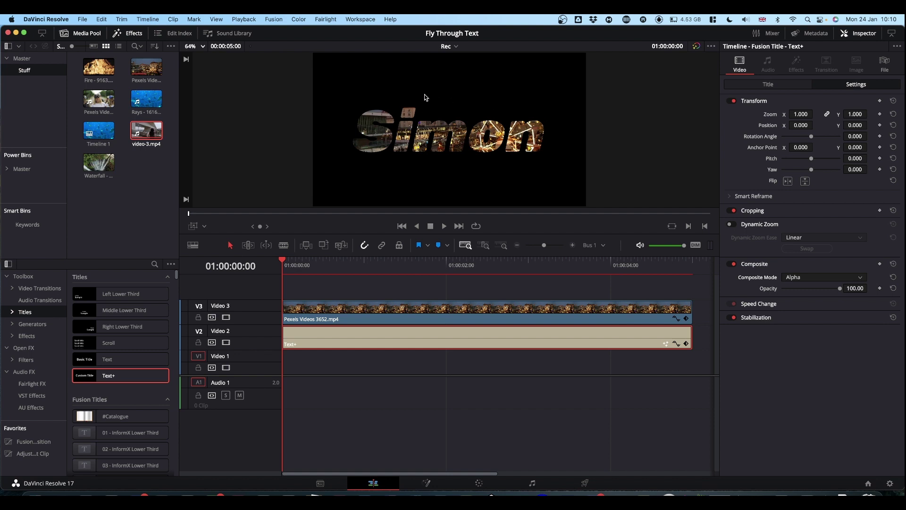
# Step: Add video-3.mp4 on Video 1 beneath the title, trim it to about five seconds, and delete its audio
pyautogui.moveTo(146, 133); pyautogui.dragTo(284, 369)
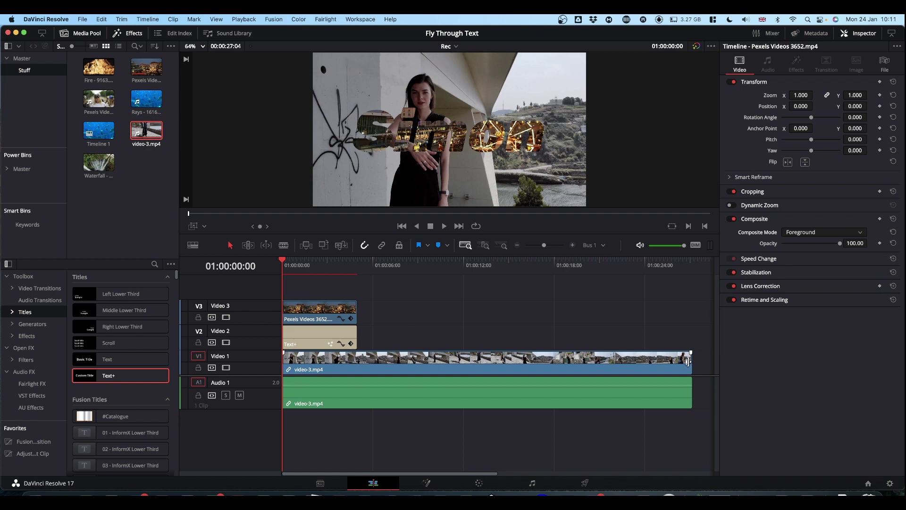
pyautogui.moveTo(687, 361); pyautogui.dragTo(359, 365)
pyautogui.click(674, 394)
pyautogui.press('BackSpace')
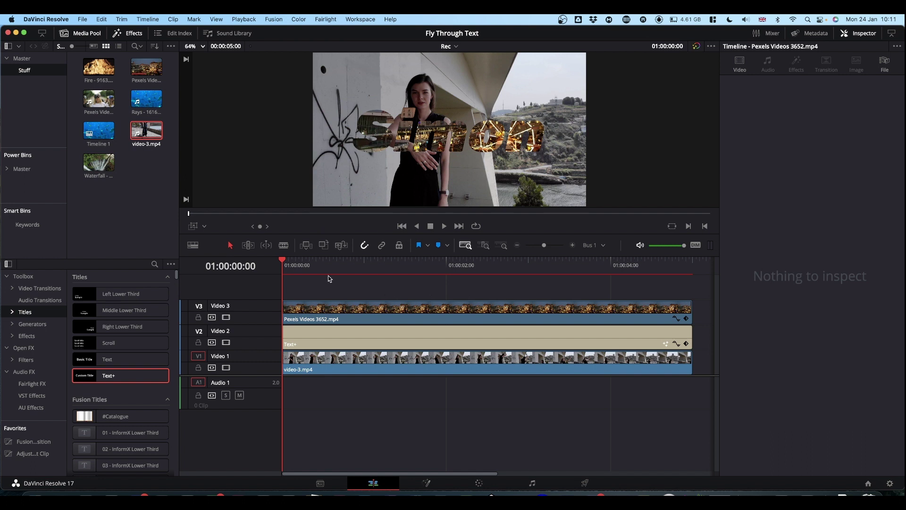
# Step: Split the Text+ title clip at 01:00:00:22
pyautogui.moveTo(282, 263); pyautogui.dragTo(357, 265)
pyautogui.click(395, 338)
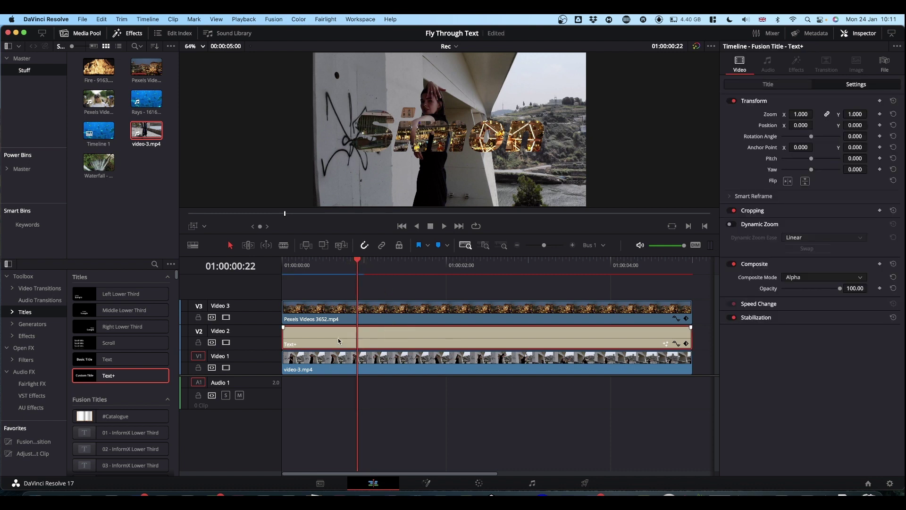
pyautogui.press('super')
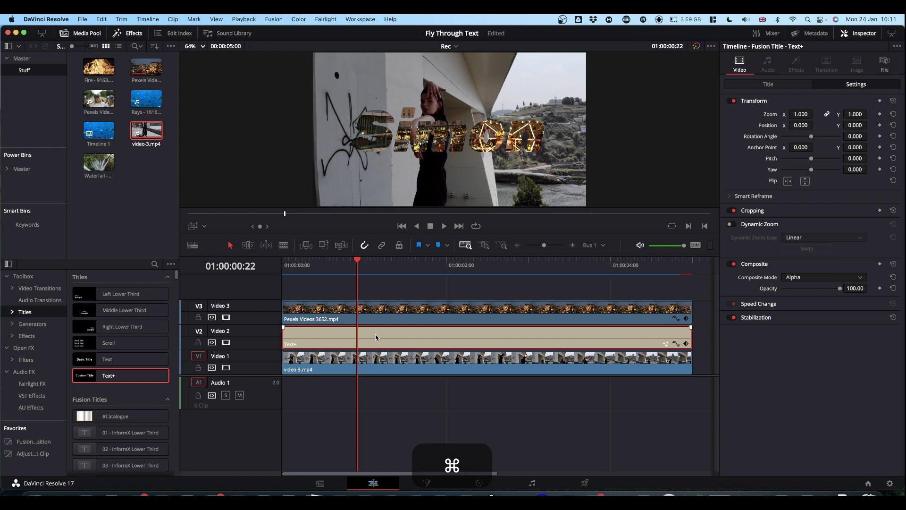
pyautogui.press('super+b')
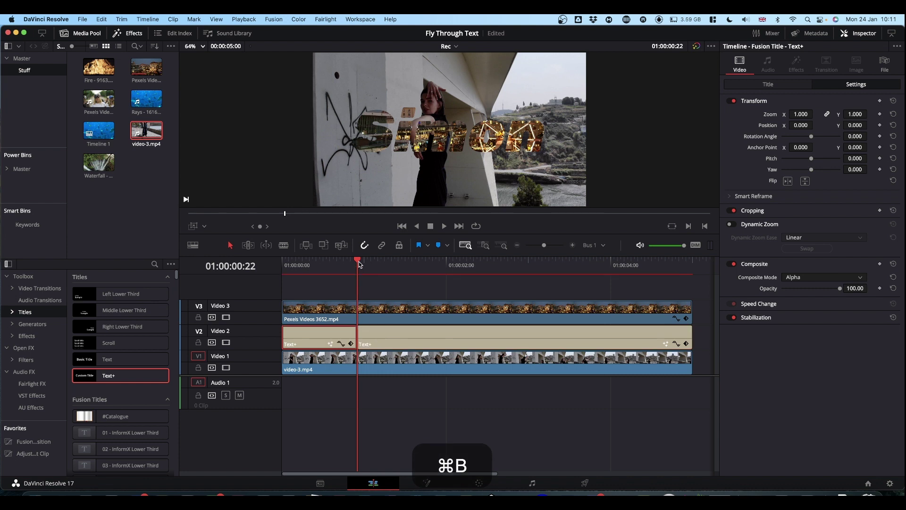
# Step: Cut the Pexels footage and title at 01:00:02:09, then delete the title piece after the cut
pyautogui.moveTo(358, 261); pyautogui.dragTo(476, 267)
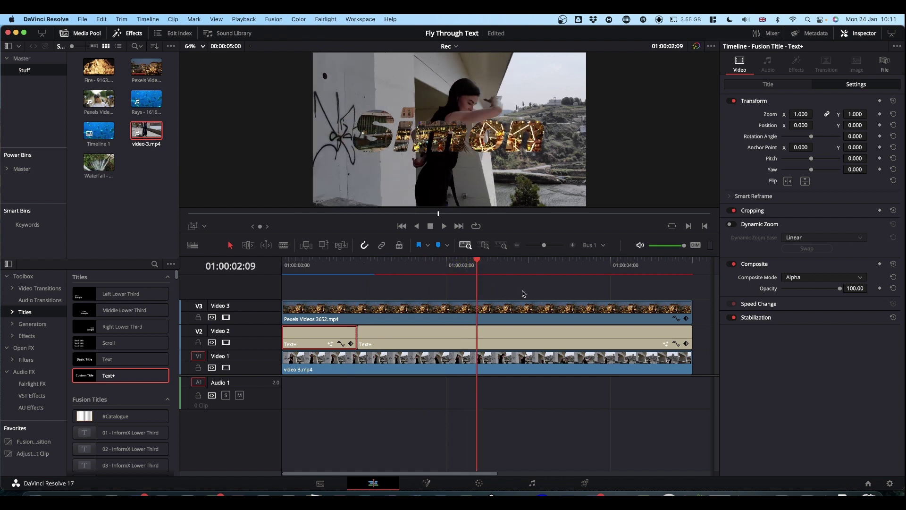
pyautogui.moveTo(527, 288); pyautogui.dragTo(525, 336)
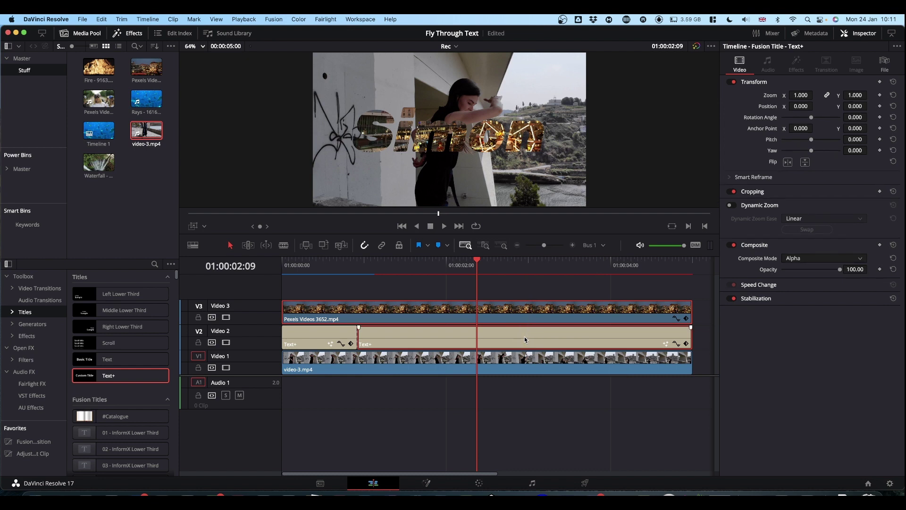
pyautogui.press('super+b')
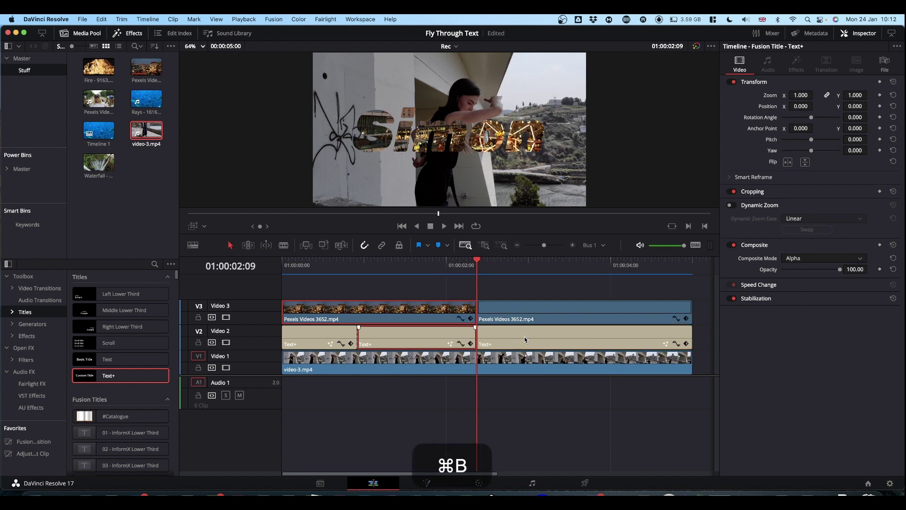
pyautogui.click(577, 338)
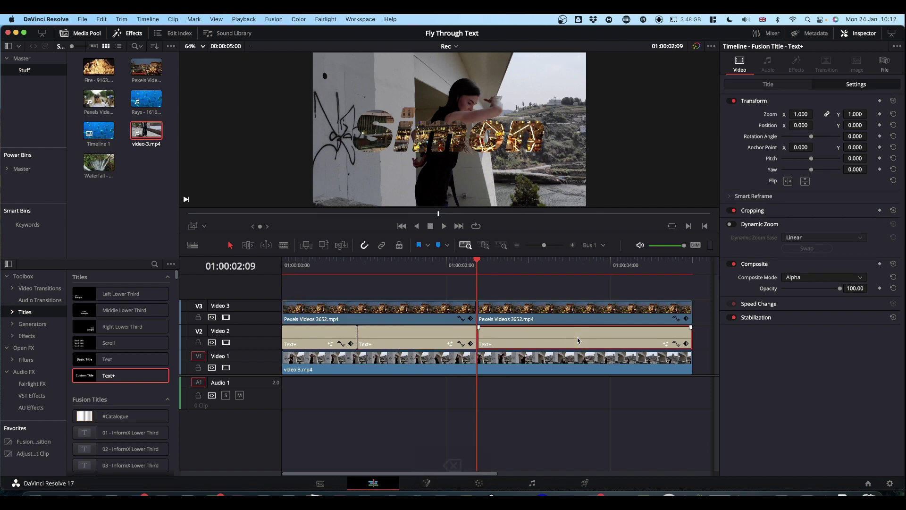
pyautogui.press('BackSpace')
# Step: Set the second Pexels piece's composite mode to Normal and return the playhead to about 01:00:01:11
pyautogui.click(572, 309)
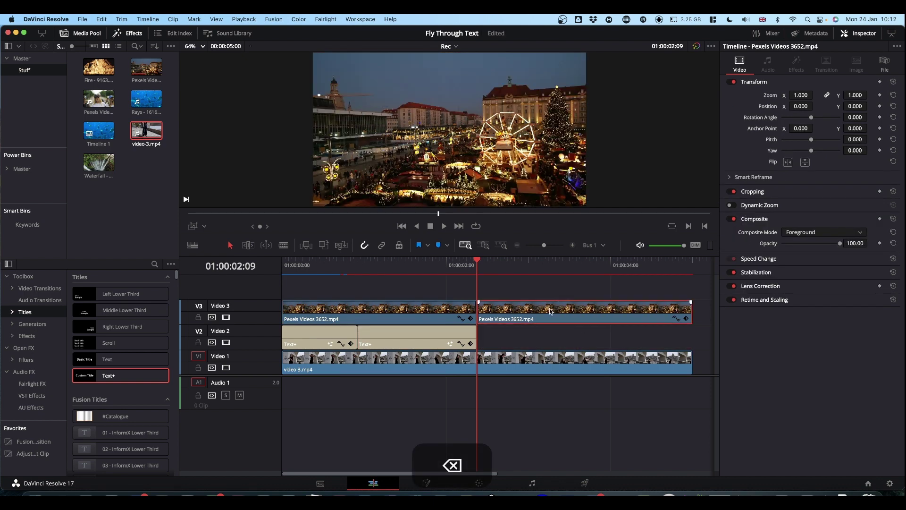
pyautogui.click(805, 233)
pyautogui.scroll(10, 805, 236)
pyautogui.click(803, 245)
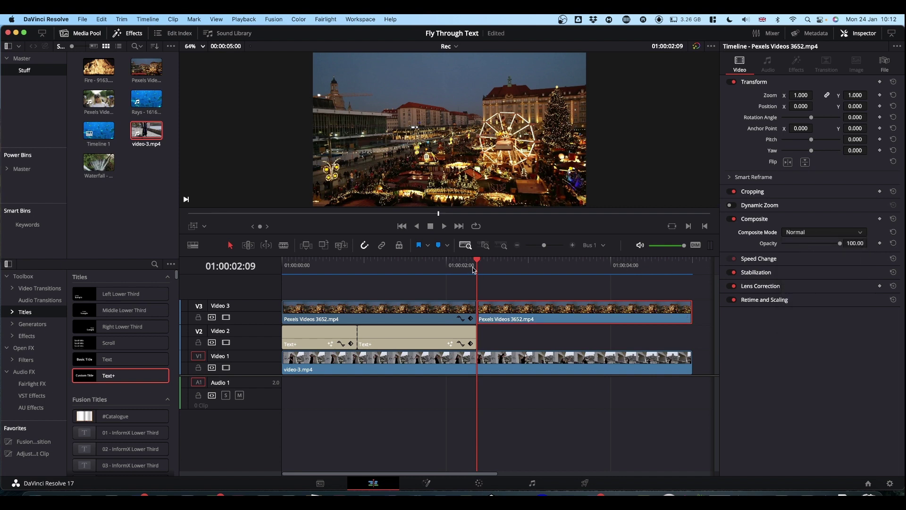
pyautogui.moveTo(477, 260); pyautogui.dragTo(406, 273)
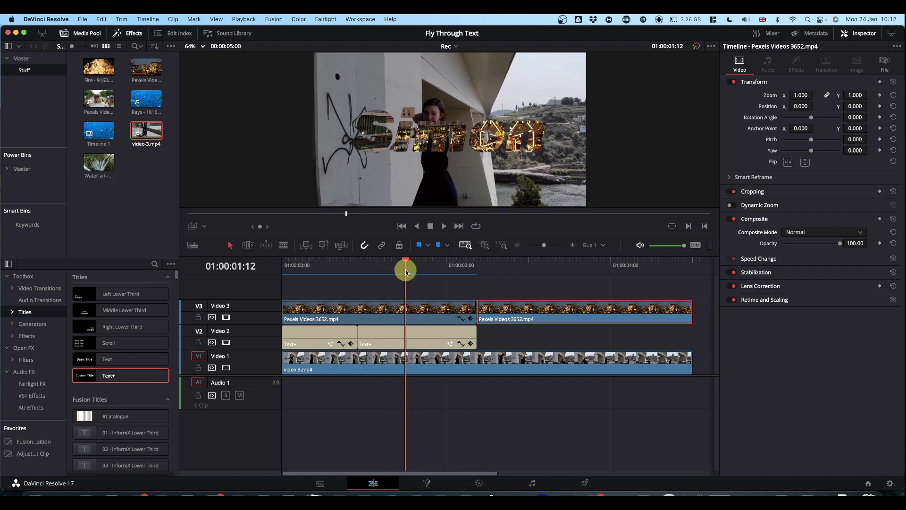
# Step: Enable Dynamic Zoom on the second Text+ title piece and preview it from 01:00:00:22
pyautogui.click(430, 338)
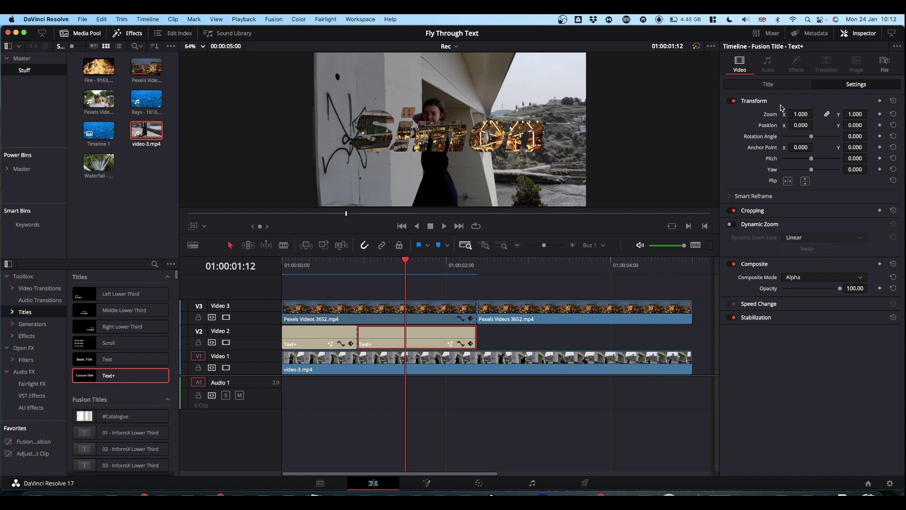
pyautogui.click(845, 85)
pyautogui.click(732, 224)
pyautogui.click(755, 225)
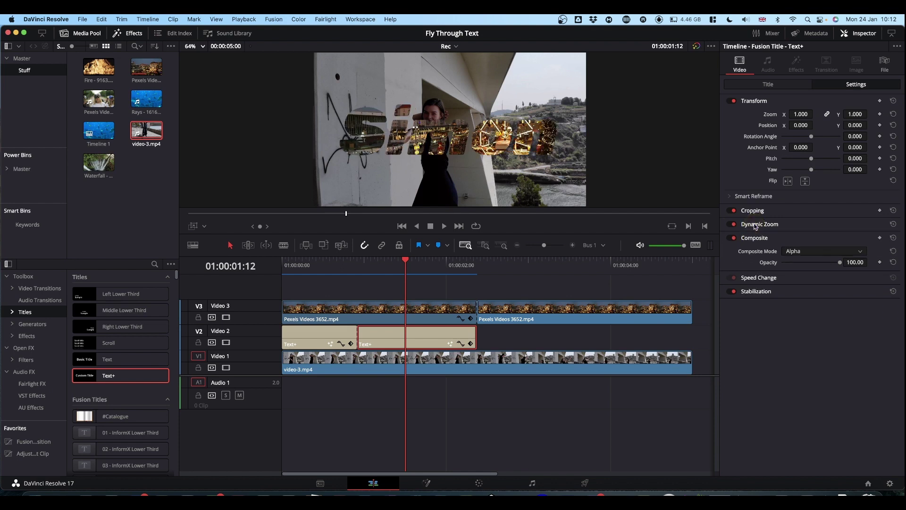
pyautogui.click(755, 225)
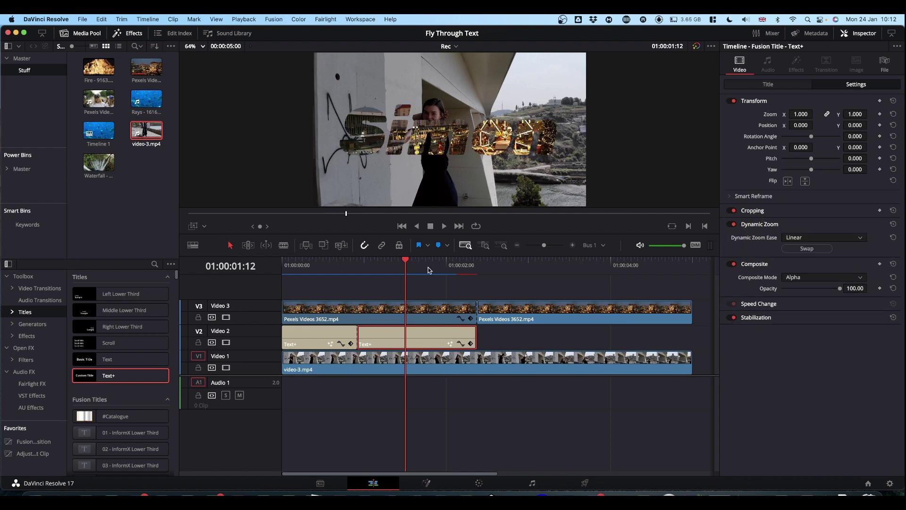
pyautogui.moveTo(407, 263); pyautogui.dragTo(357, 262)
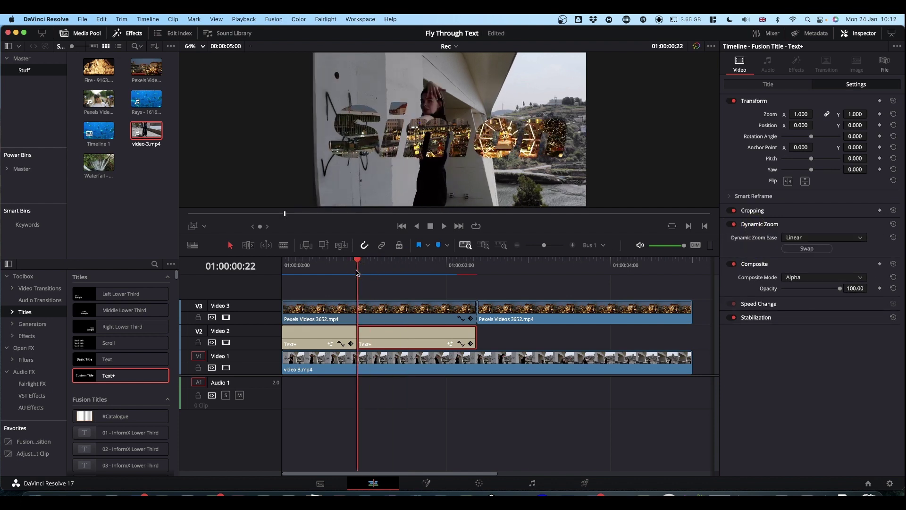
pyautogui.press('space')
pyautogui.press('space')
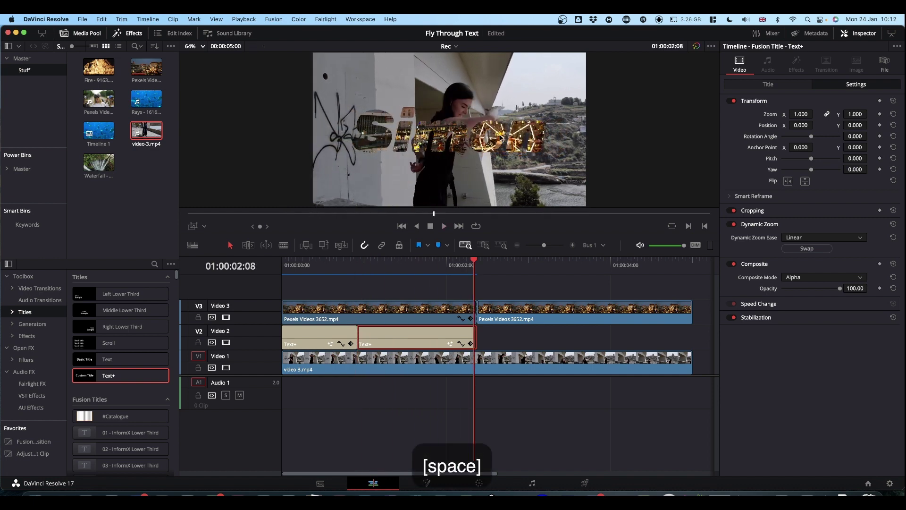
# Step: Reselect the second title piece at about 01:00:01:08 and open the viewer overlay controls list
pyautogui.moveTo(475, 262); pyautogui.dragTo(398, 279)
pyautogui.click(415, 331)
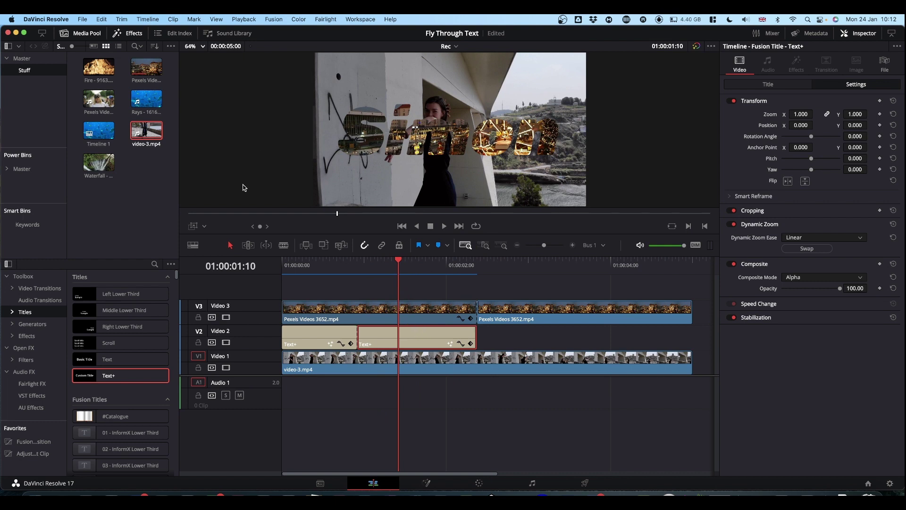
pyautogui.click(203, 226)
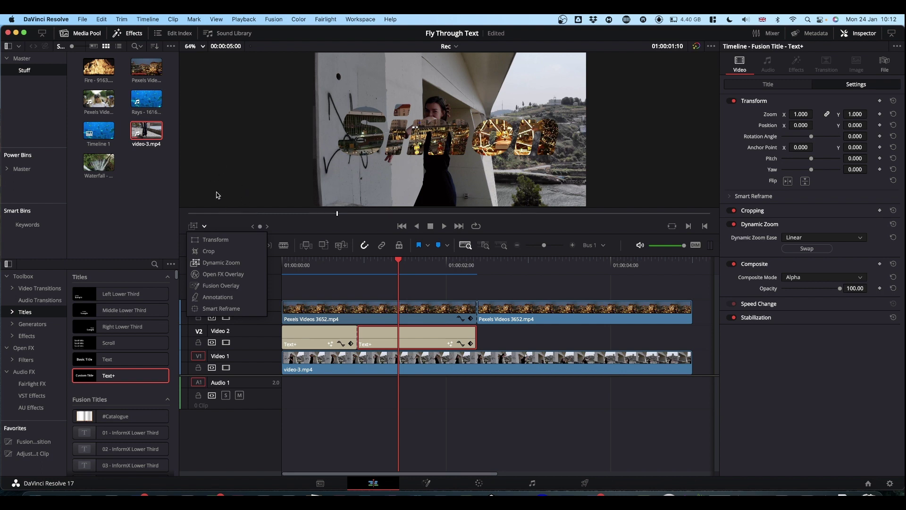
# Step: Shrink the red Dynamic Zoom end box onto a letter of the title and save the project
pyautogui.click(215, 263)
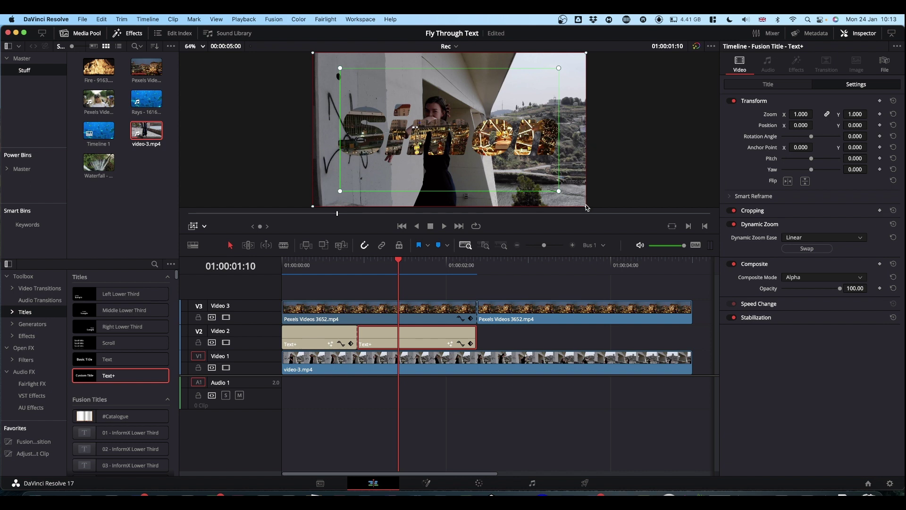
pyautogui.moveTo(587, 207); pyautogui.dragTo(462, 141)
pyautogui.hotkey('shift', 'z')
pyautogui.scroll(10, 459, 138)
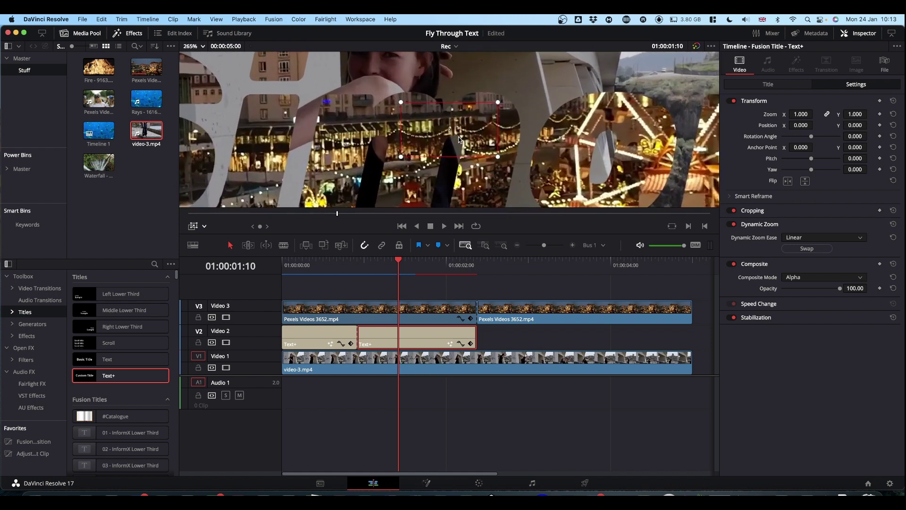
pyautogui.moveTo(498, 157); pyautogui.dragTo(485, 145)
pyautogui.moveTo(452, 129); pyautogui.dragTo(404, 124)
pyautogui.press('super+s')
# Step: Fit the viewer, expand the green start box to full frame, and return the playhead to 01:00:00:22
pyautogui.click(202, 46)
pyautogui.click(200, 57)
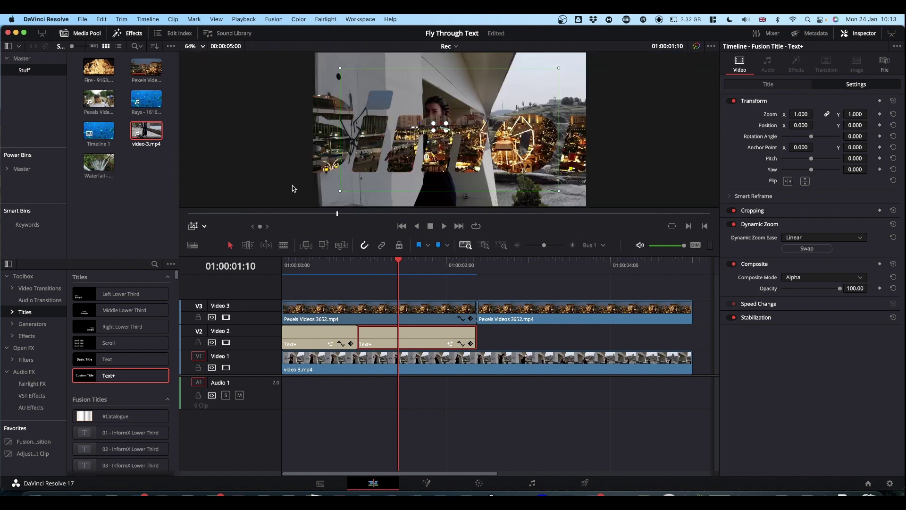
pyautogui.moveTo(339, 193); pyautogui.dragTo(315, 207)
pyautogui.moveTo(400, 263); pyautogui.dragTo(350, 267)
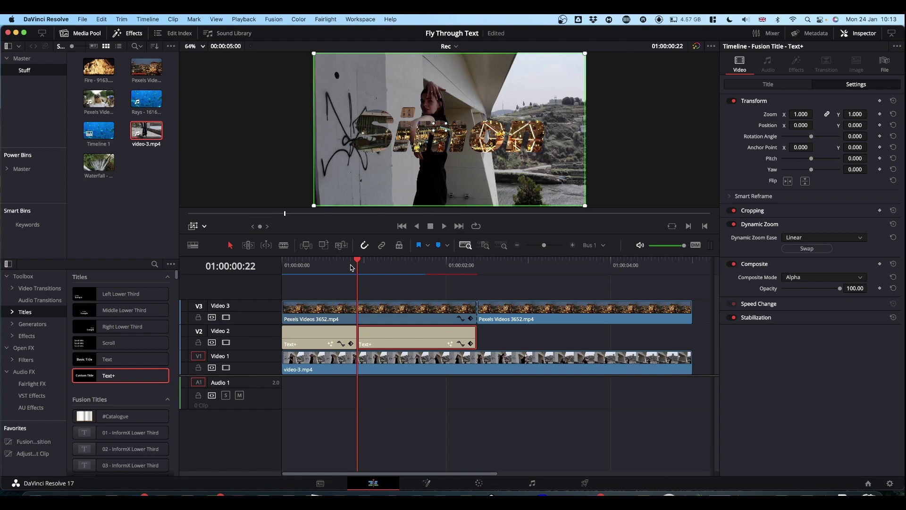
# Step: Play the first fly-through from 01:00:00:22 several times to review the zoom into the lettering
pyautogui.press('space')
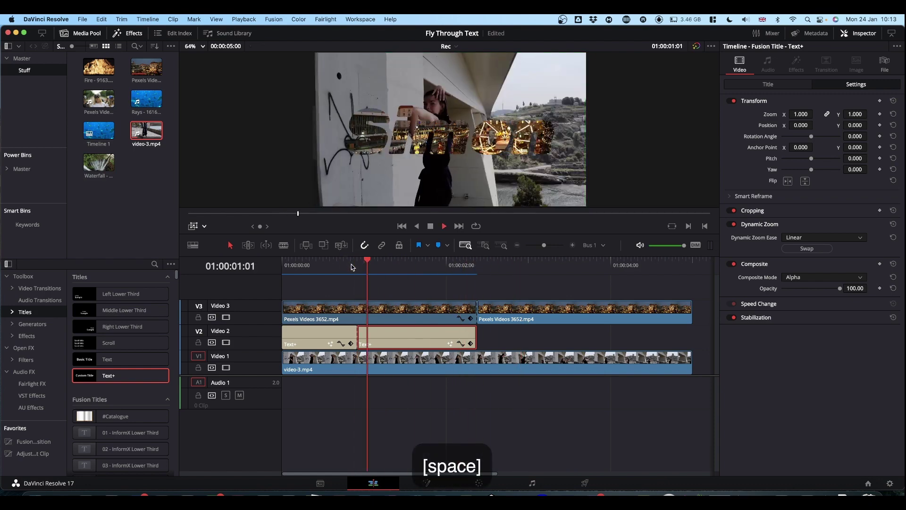
pyautogui.press('space')
pyautogui.click(358, 270)
pyautogui.press('space')
pyautogui.press('space')
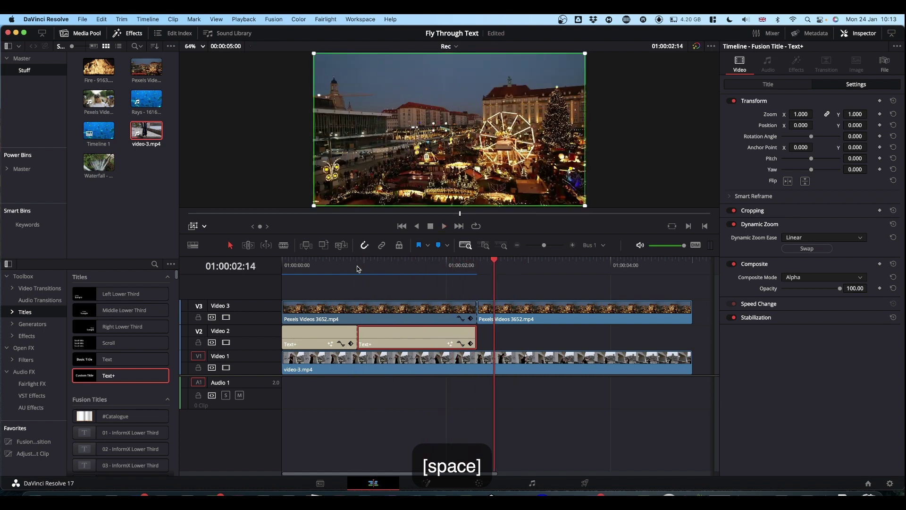
pyautogui.click(357, 270)
pyautogui.press('space')
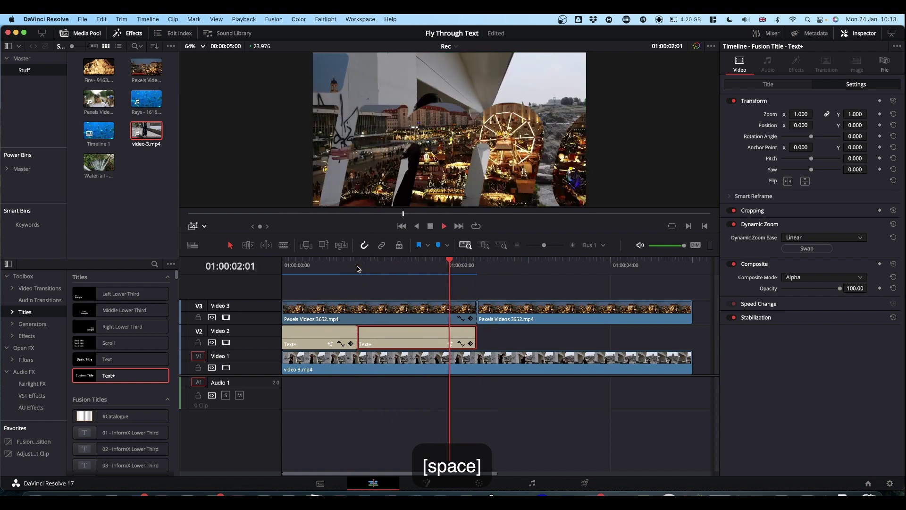
pyautogui.press('space')
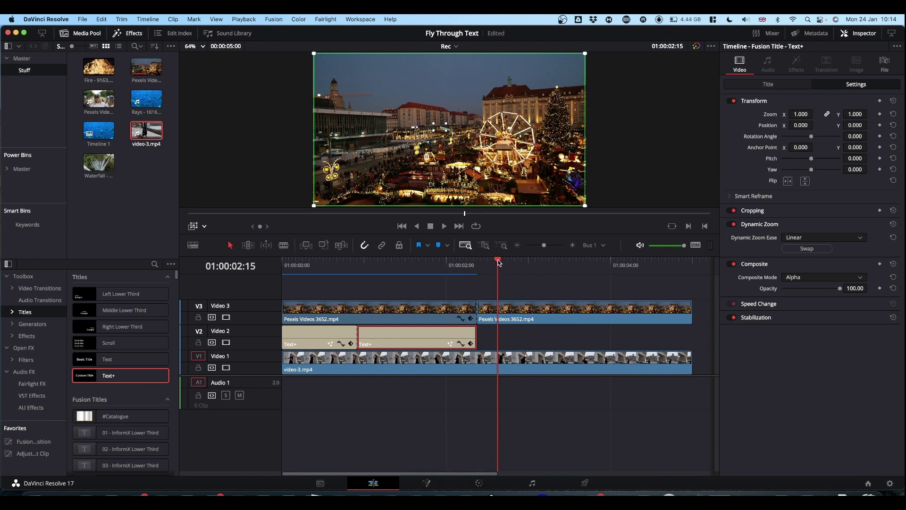
# Step: Cut the second city clip and video-3 at 01:00:02:20
pyautogui.moveTo(498, 263); pyautogui.dragTo(508, 263)
pyautogui.moveTo(566, 382); pyautogui.dragTo(516, 387)
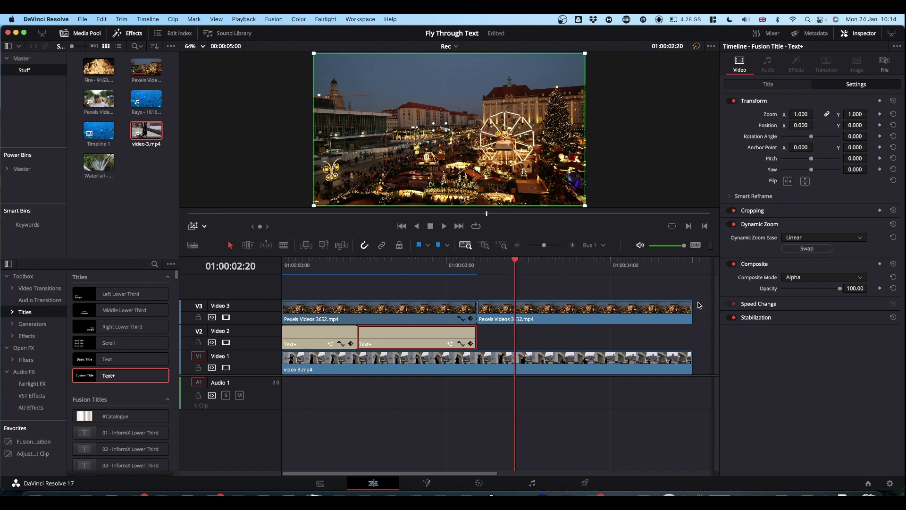
pyautogui.moveTo(699, 306); pyautogui.dragTo(628, 387)
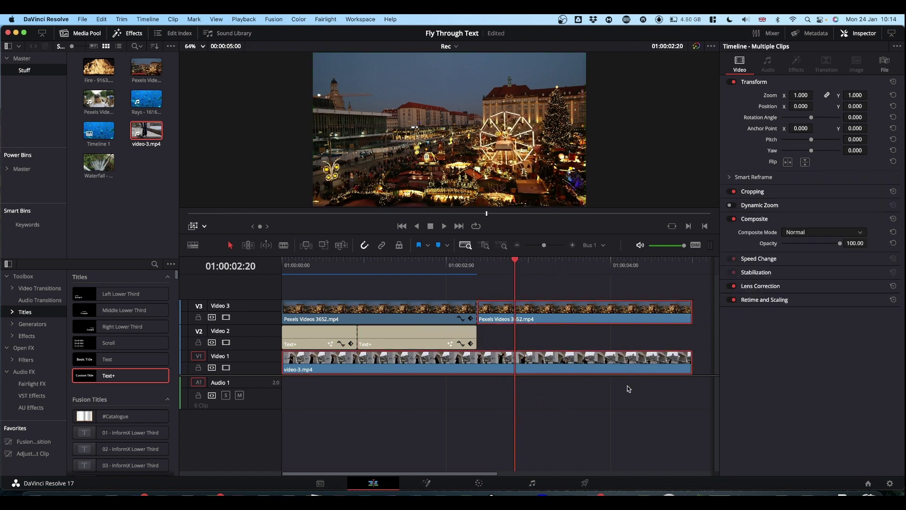
pyautogui.press('super+b')
# Step: Delete the right video-3 piece, move the city clip onto Video 1, and add a Text+ title
pyautogui.click(563, 362)
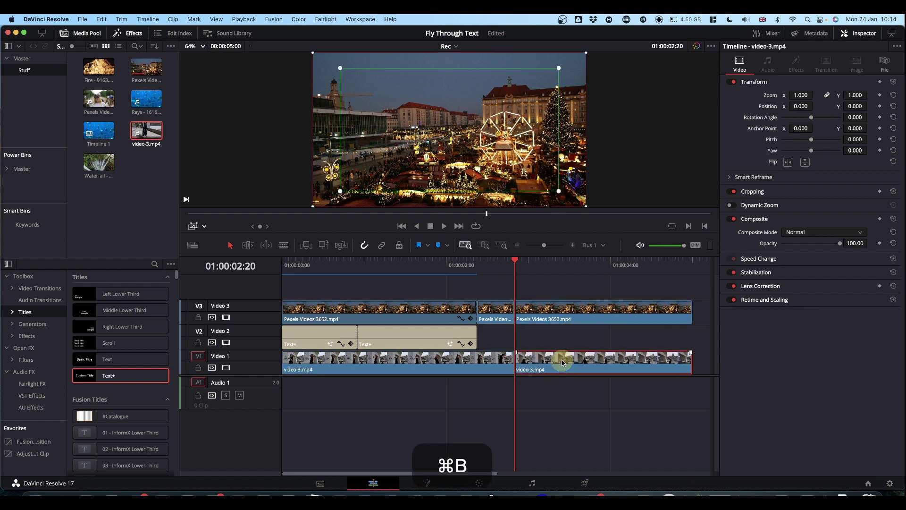
pyautogui.press('BackSpace')
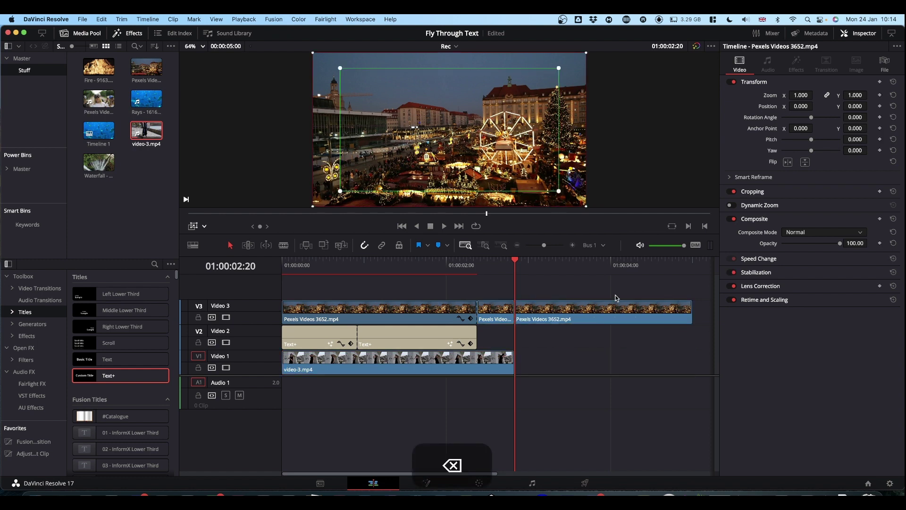
pyautogui.moveTo(559, 307); pyautogui.dragTo(555, 357)
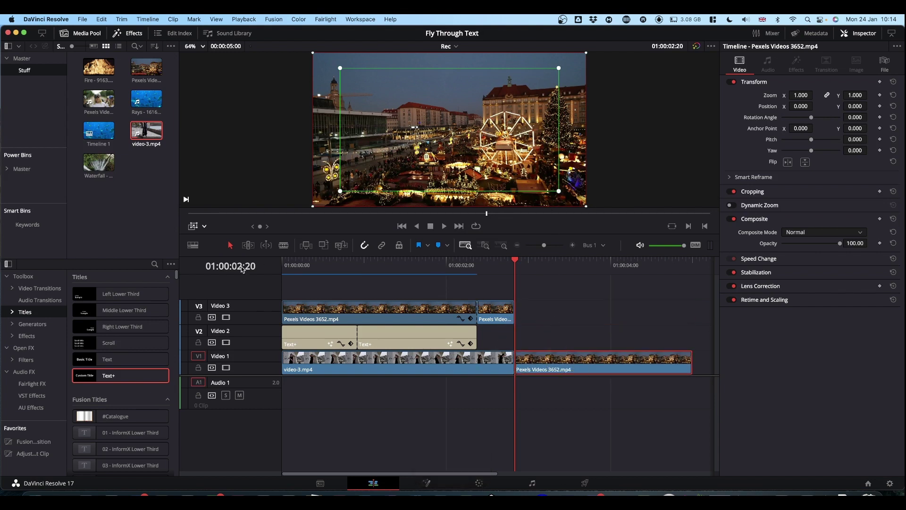
pyautogui.moveTo(108, 375); pyautogui.dragTo(523, 333)
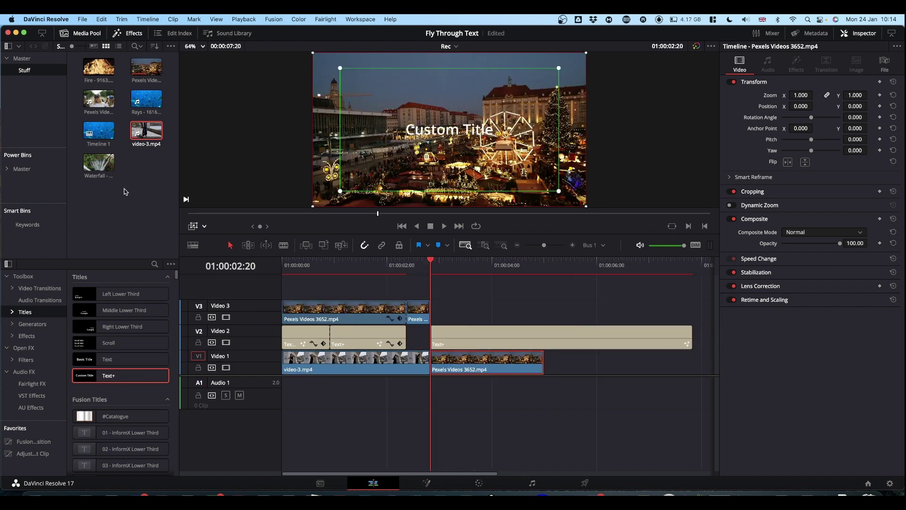
# Step: Add Rays - 16165.mp4 on Video 3 without audio, trim it to the title, and extend the Video 1 clip
pyautogui.moveTo(146, 99); pyautogui.dragTo(462, 308)
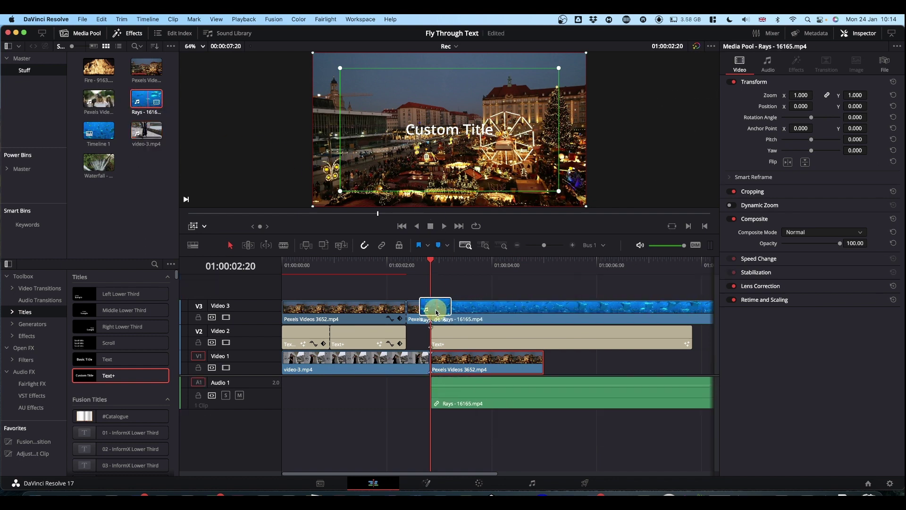
pyautogui.hotkey('shift', 'z')
pyautogui.click(474, 396)
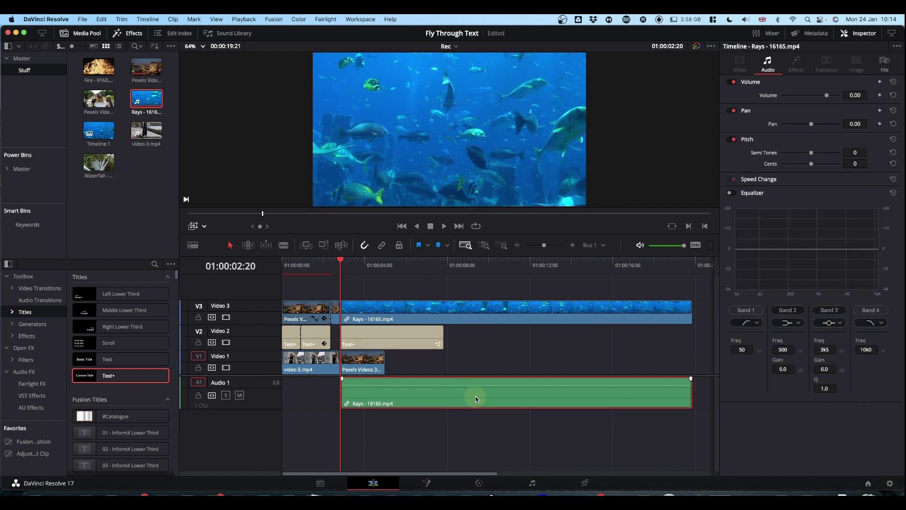
pyautogui.press('BackSpace')
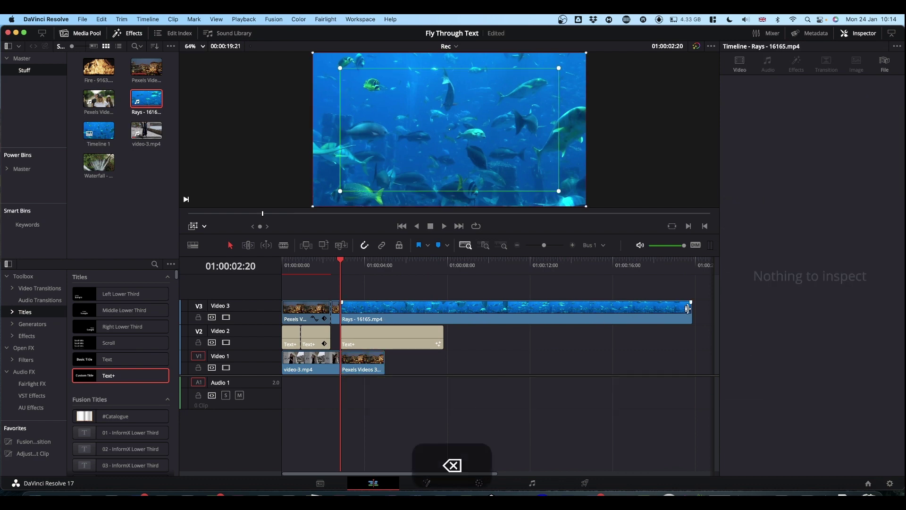
pyautogui.moveTo(687, 309); pyautogui.dragTo(447, 319)
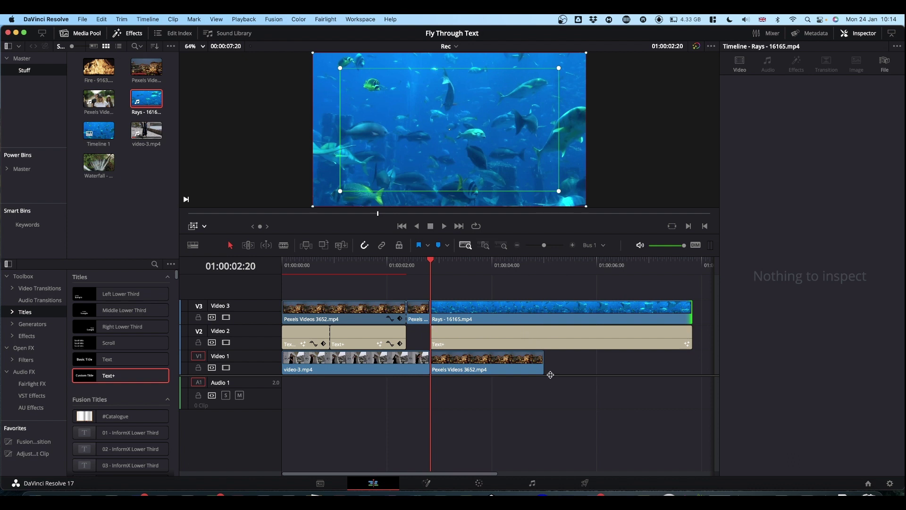
pyautogui.moveTo(543, 366); pyautogui.dragTo(692, 362)
# Step: Turn off the viewer's Dynamic Zoom overlay and select the Rays clip at 01:00:03:04
pyautogui.click(472, 339)
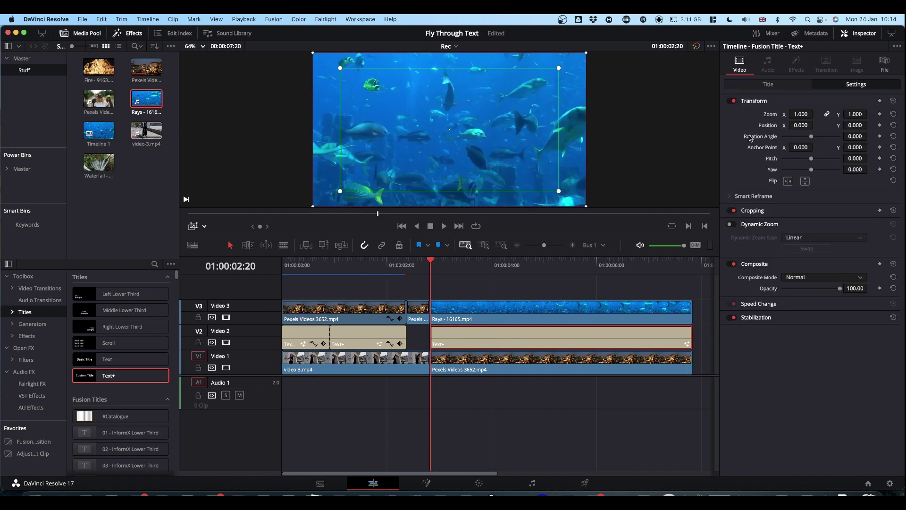
pyautogui.click(767, 87)
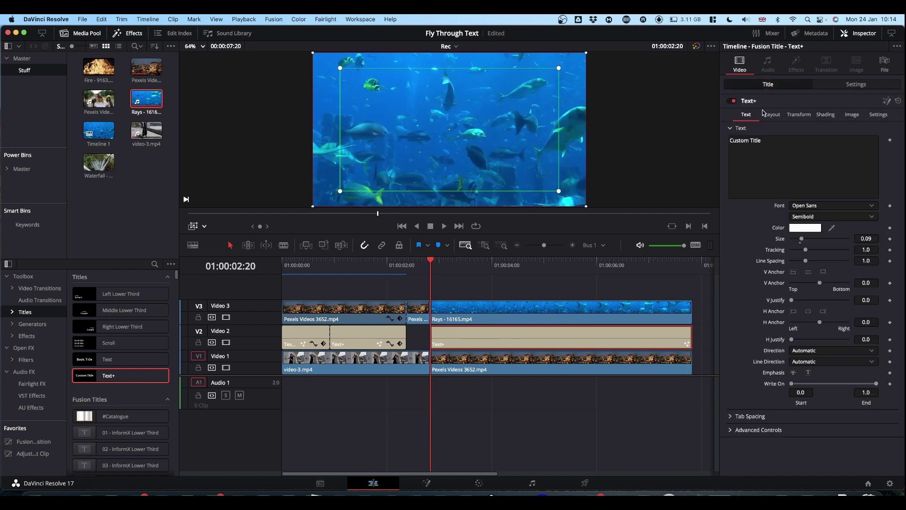
pyautogui.click(193, 227)
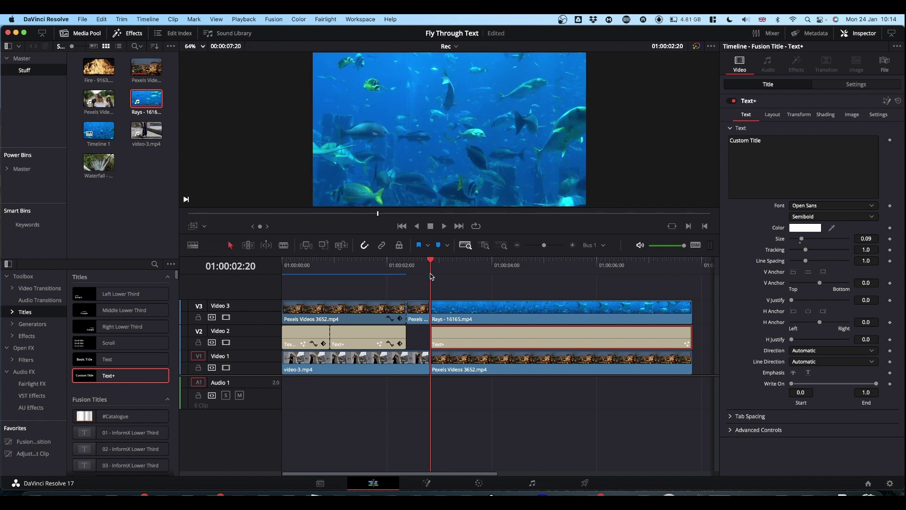
pyautogui.moveTo(431, 263); pyautogui.dragTo(448, 263)
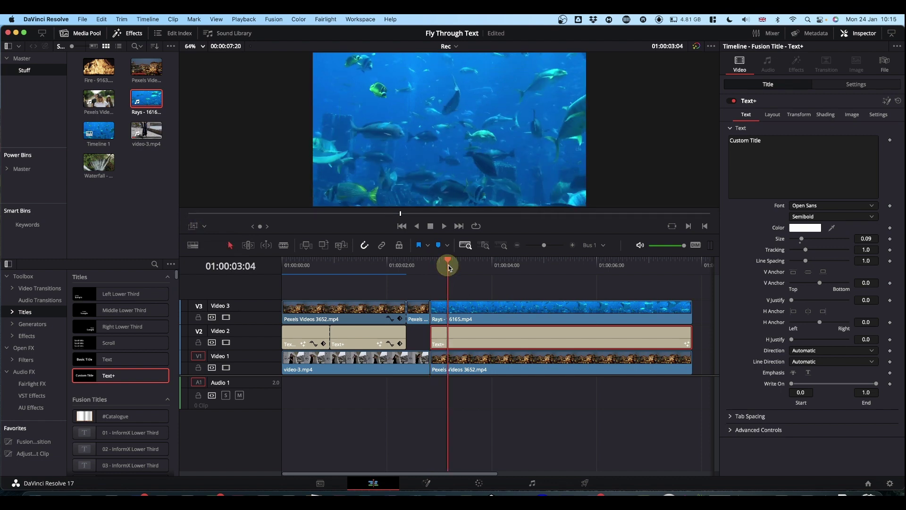
pyautogui.click(519, 311)
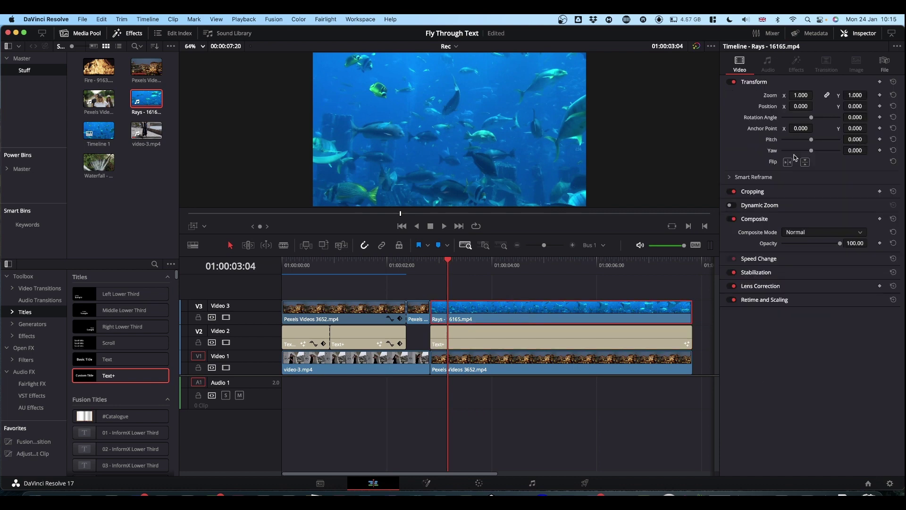
# Step: Set the Rays clip's Composite Mode to Foreground, then bring up the title's Composite Mode list
pyautogui.click(796, 231)
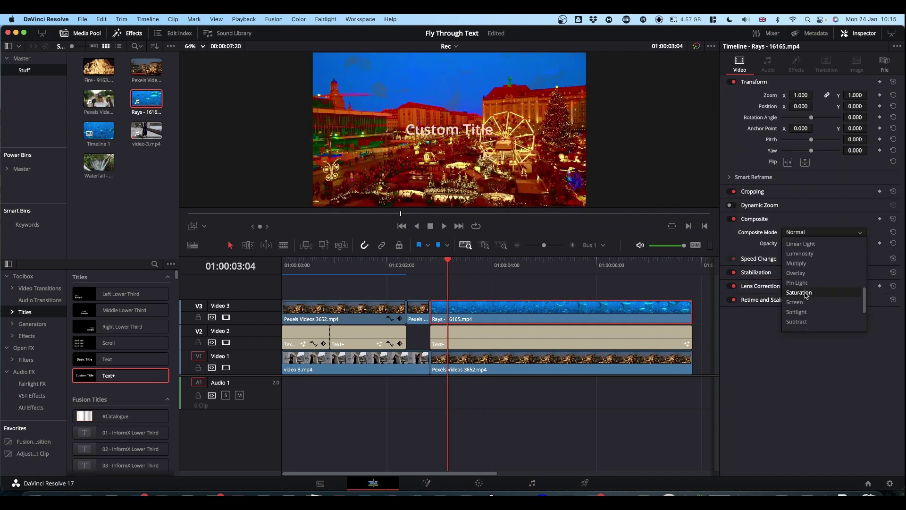
pyautogui.click(805, 286)
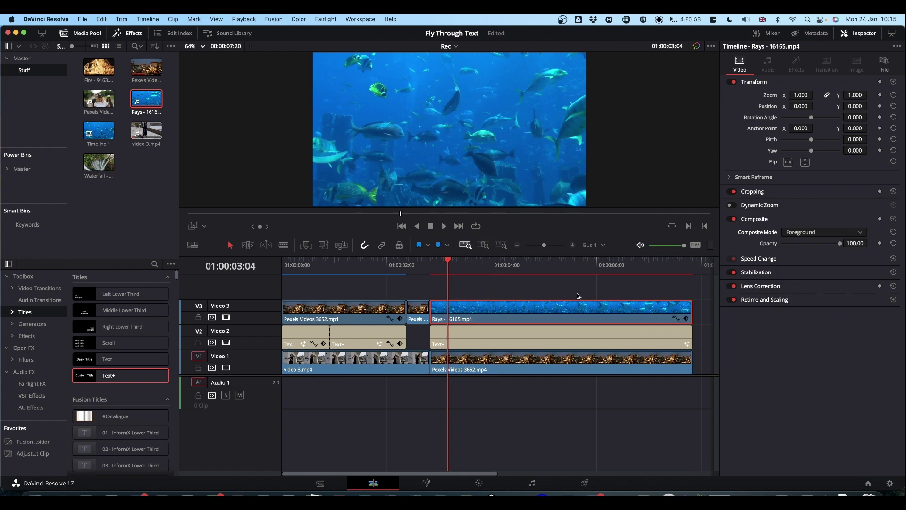
pyautogui.click(517, 336)
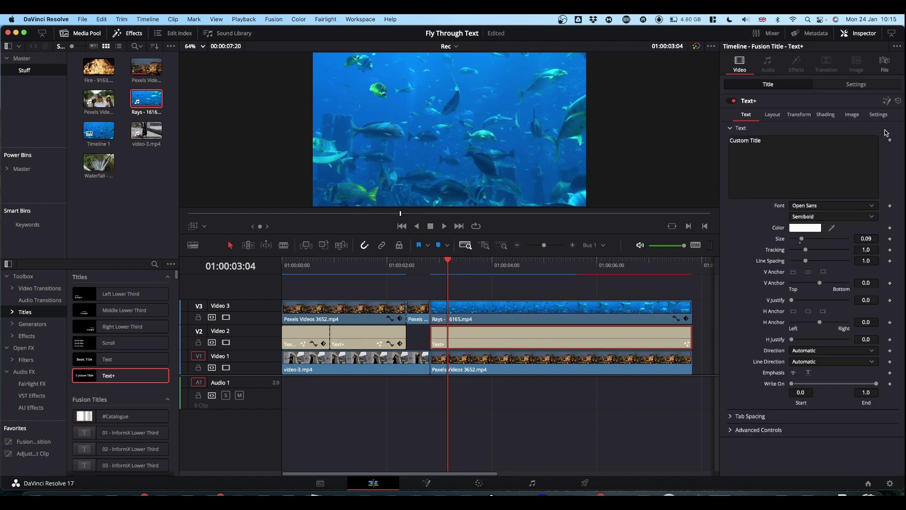
pyautogui.click(855, 84)
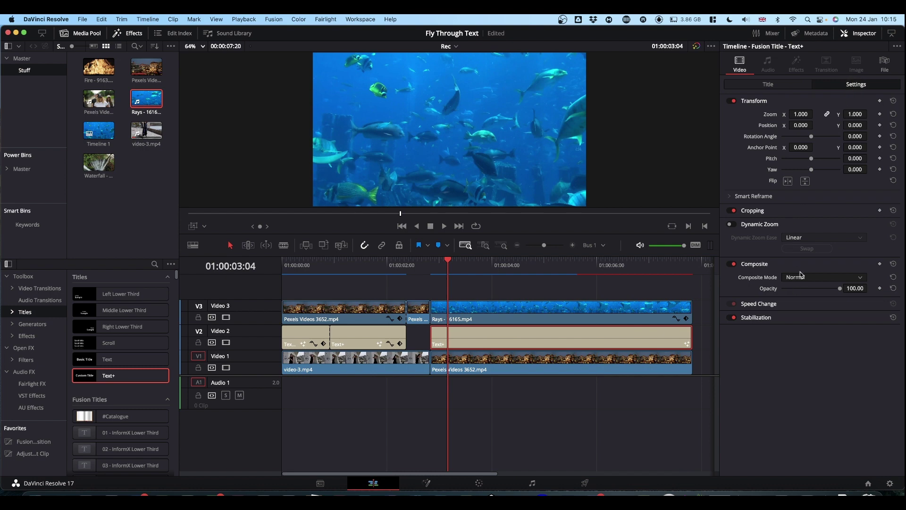
pyautogui.click(800, 275)
pyautogui.scroll(-5, 804, 337)
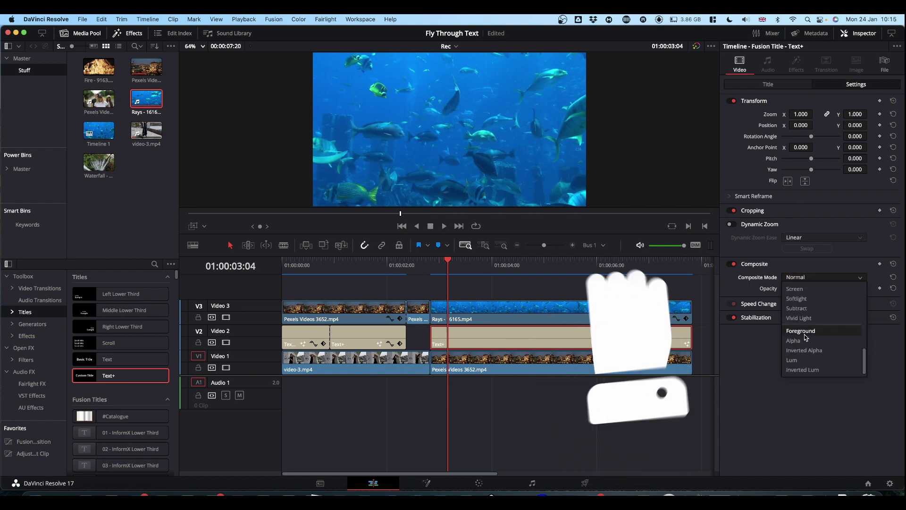
# Step: Composite the title as Alpha, enlarge it to size 0.2402 in Extrabold, and move to 01:00:03:15
pyautogui.click(797, 340)
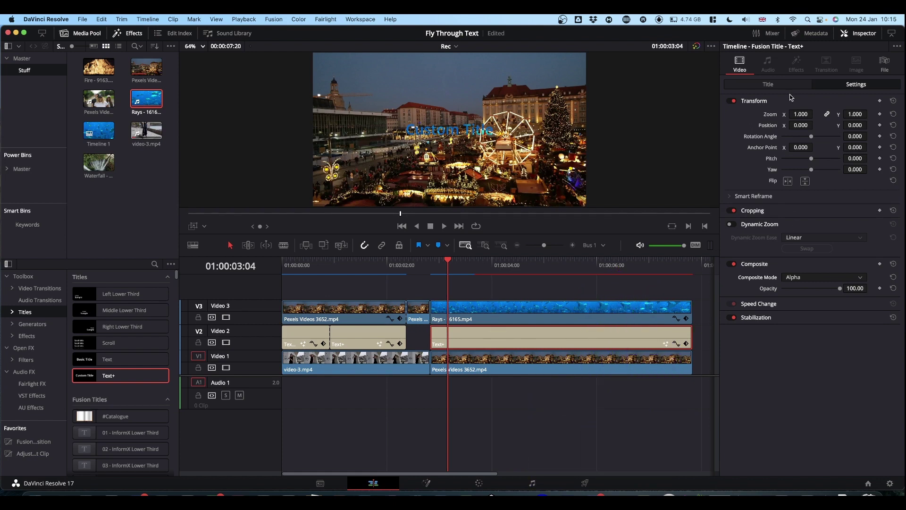
pyautogui.click(765, 85)
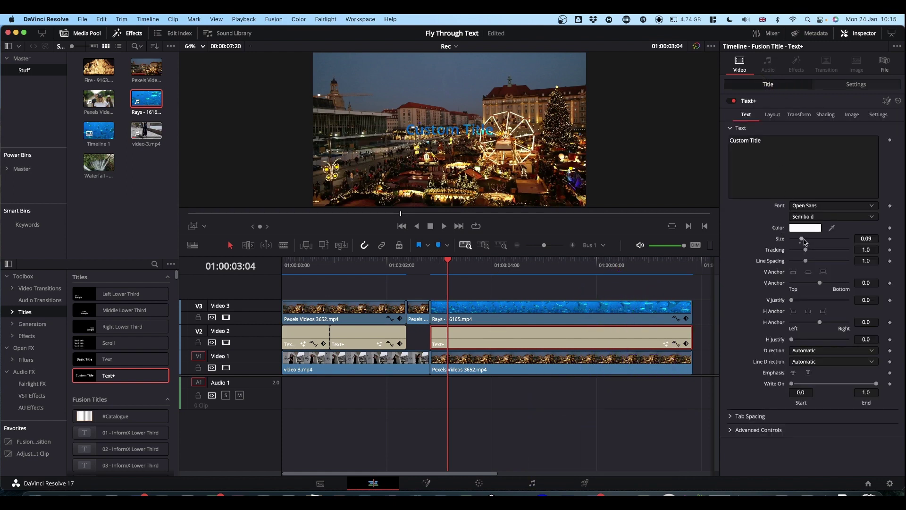
pyautogui.moveTo(802, 240); pyautogui.dragTo(818, 240)
pyautogui.click(816, 217)
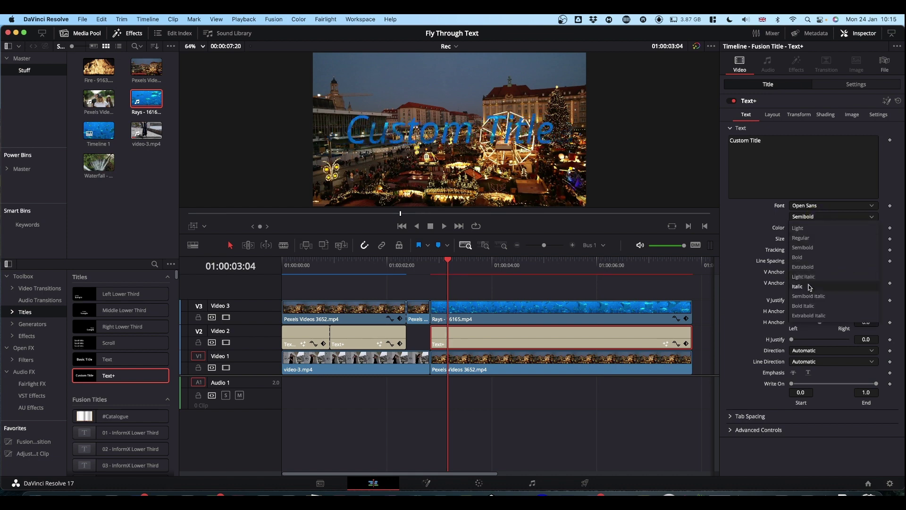
pyautogui.click(806, 267)
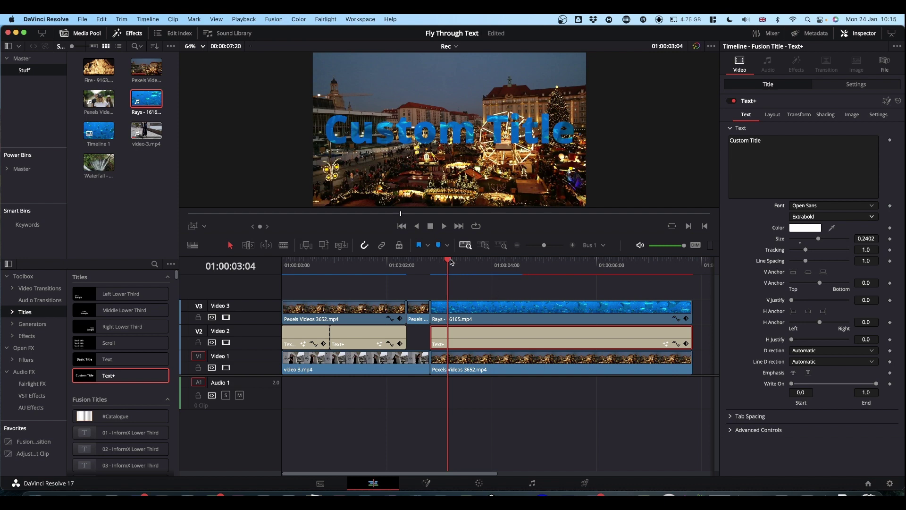
pyautogui.moveTo(449, 260); pyautogui.dragTo(472, 265)
# Step: Split the title at 01:00:03:15, cut Rays and title at 01:00:05:12, and delete the title's tail
pyautogui.press('super+b')
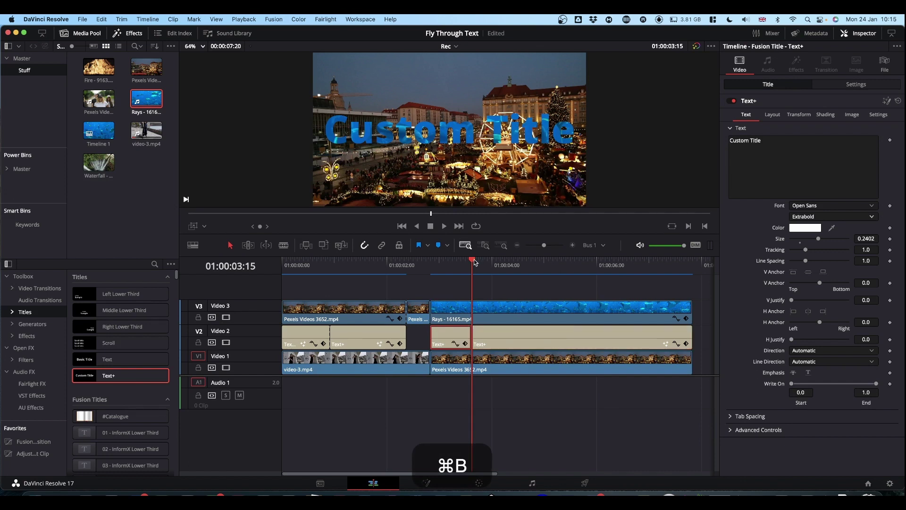
pyautogui.moveTo(475, 263); pyautogui.dragTo(571, 270)
pyautogui.moveTo(624, 291); pyautogui.dragTo(623, 343)
pyautogui.press('super+b')
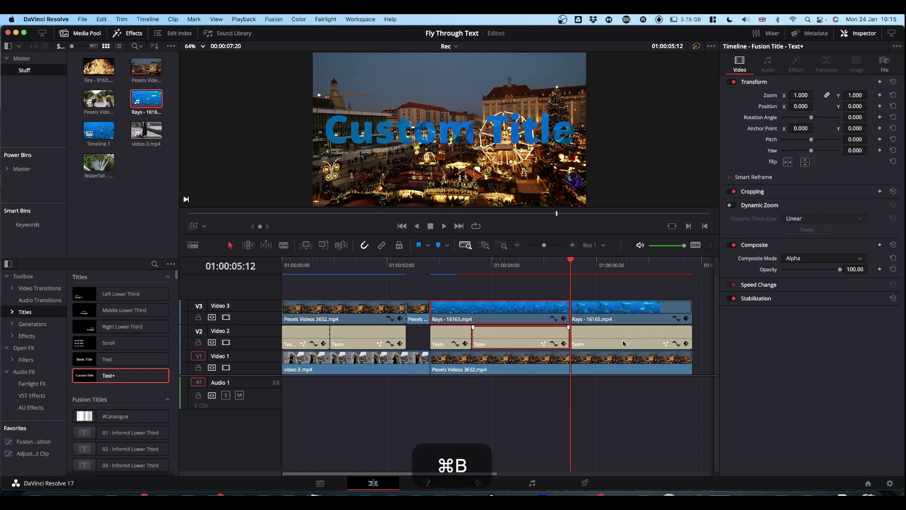
pyautogui.click(623, 343)
pyautogui.press('BackSpace')
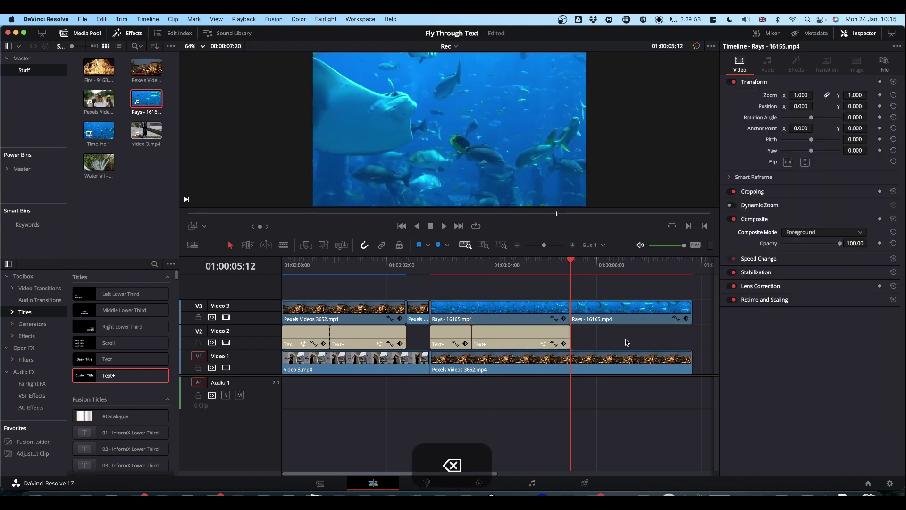
# Step: Set the later Rays piece's Composite Mode to Normal and move the playhead to 01:00:04:08
pyautogui.click(633, 307)
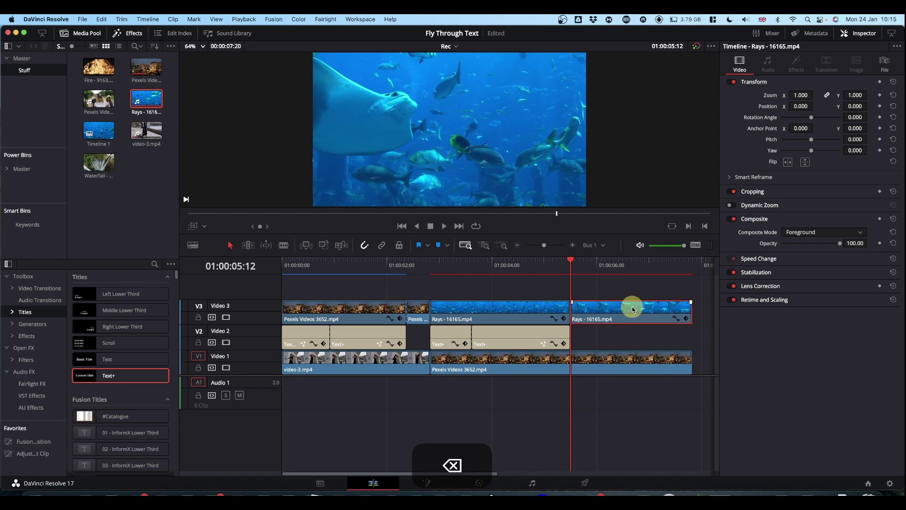
pyautogui.click(803, 232)
pyautogui.scroll(10, 802, 238)
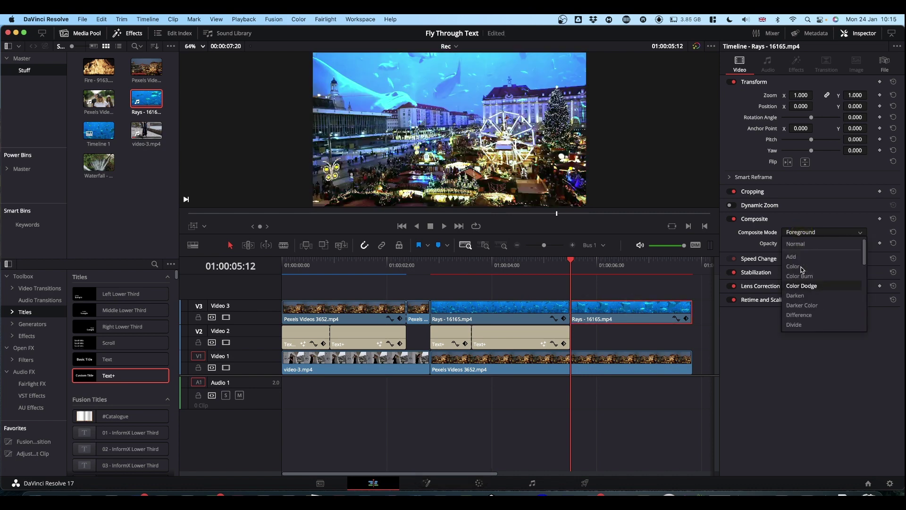
pyautogui.click(801, 243)
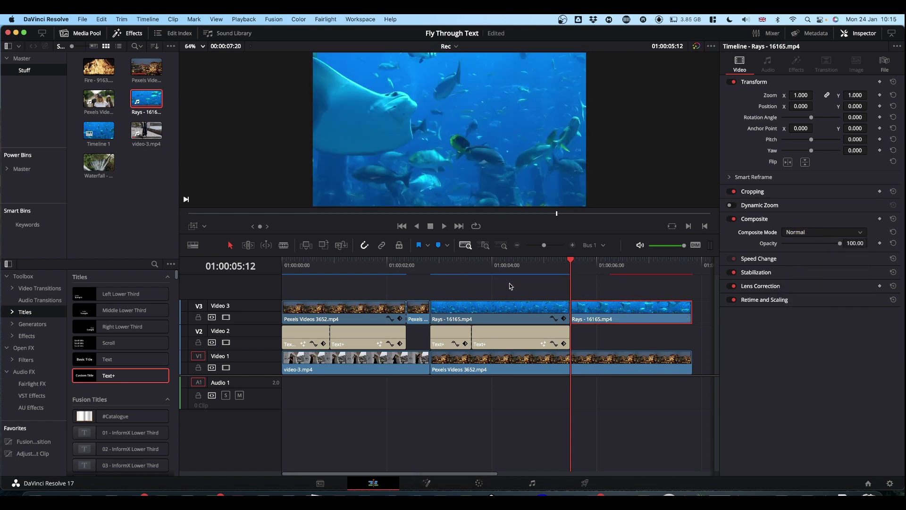
pyautogui.click(508, 268)
# Step: Enable Dynamic Zoom on the second Custom Title clip with the viewer's zoom overlay showing
pyautogui.click(524, 338)
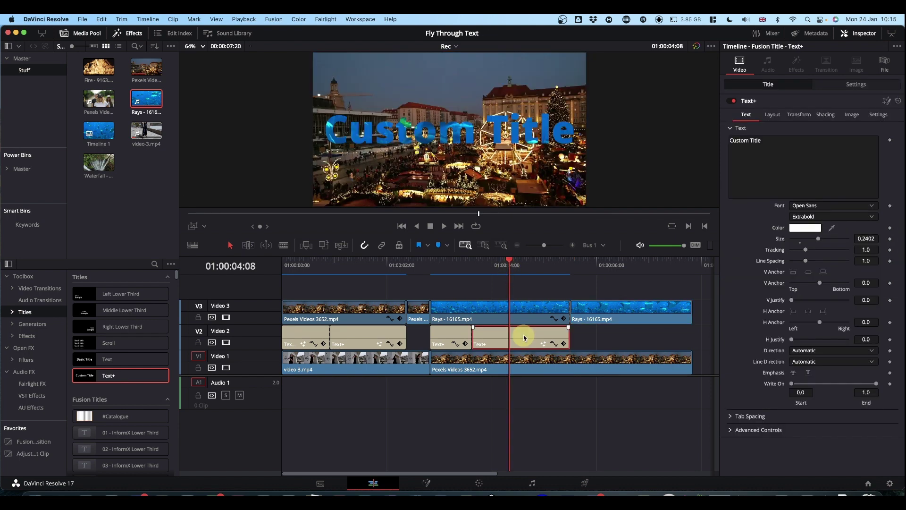
pyautogui.click(194, 227)
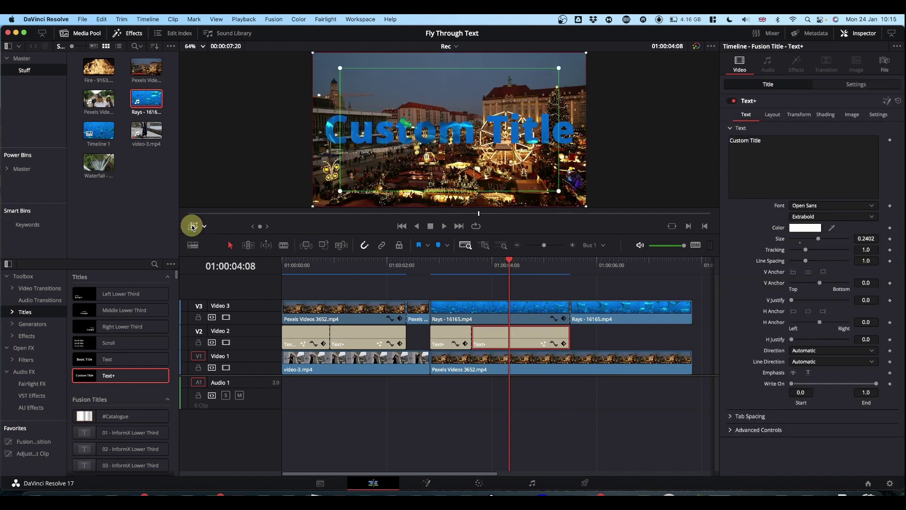
pyautogui.click(849, 86)
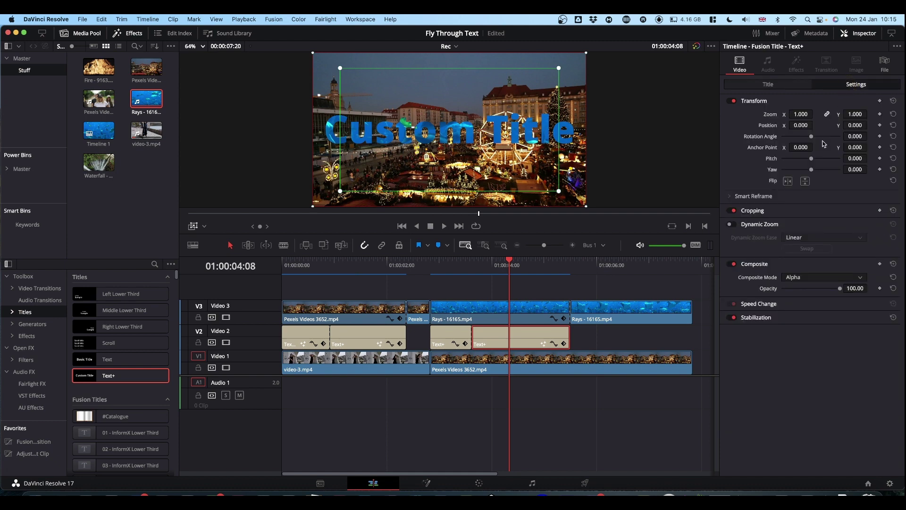
pyautogui.click(731, 224)
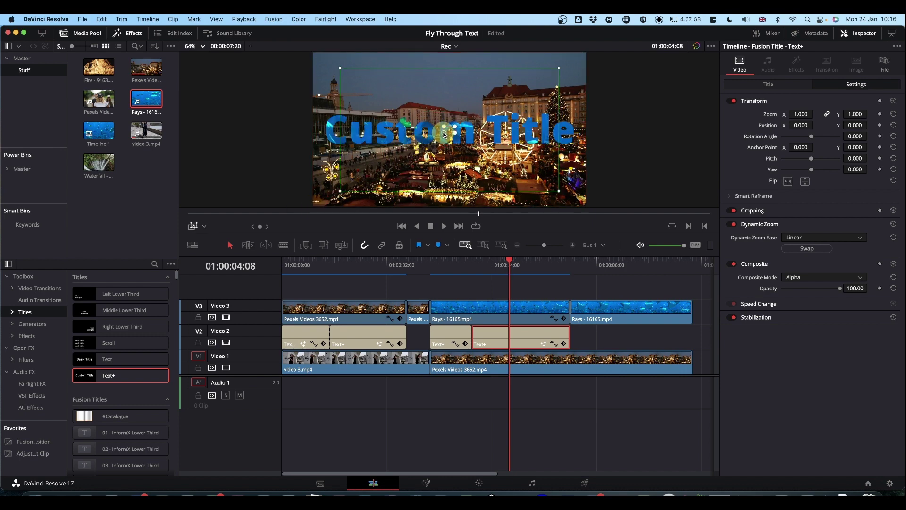
# Step: Place the zoom end box on the letter T and expand the start box to the full frame
pyautogui.scroll(6, 456, 126)
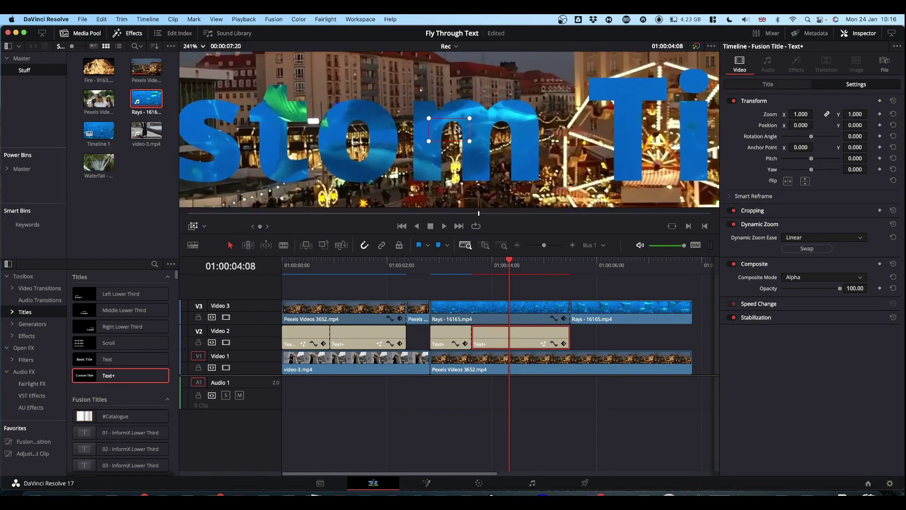
pyautogui.moveTo(460, 126); pyautogui.dragTo(633, 86)
pyautogui.click(203, 47)
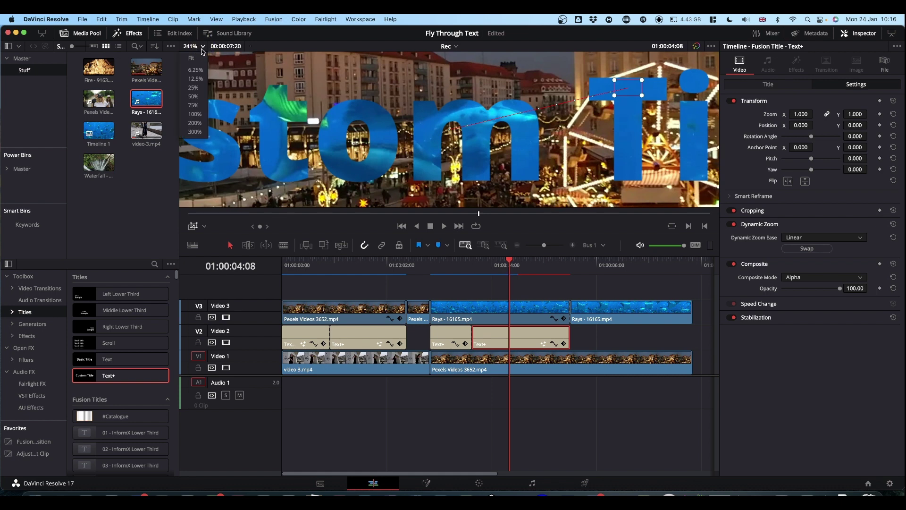
pyautogui.click(200, 59)
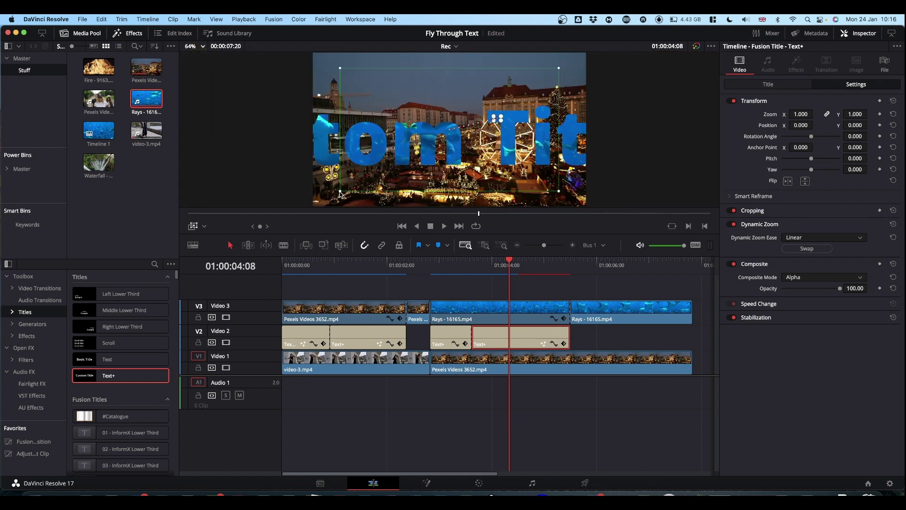
pyautogui.moveTo(340, 192); pyautogui.dragTo(313, 206)
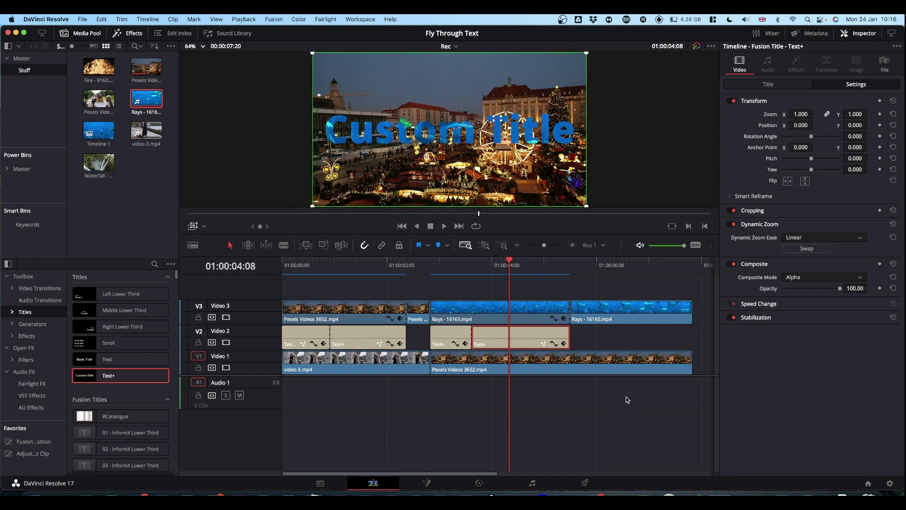
pyautogui.moveTo(291, 267); pyautogui.dragTo(284, 265)
pyautogui.press('space')
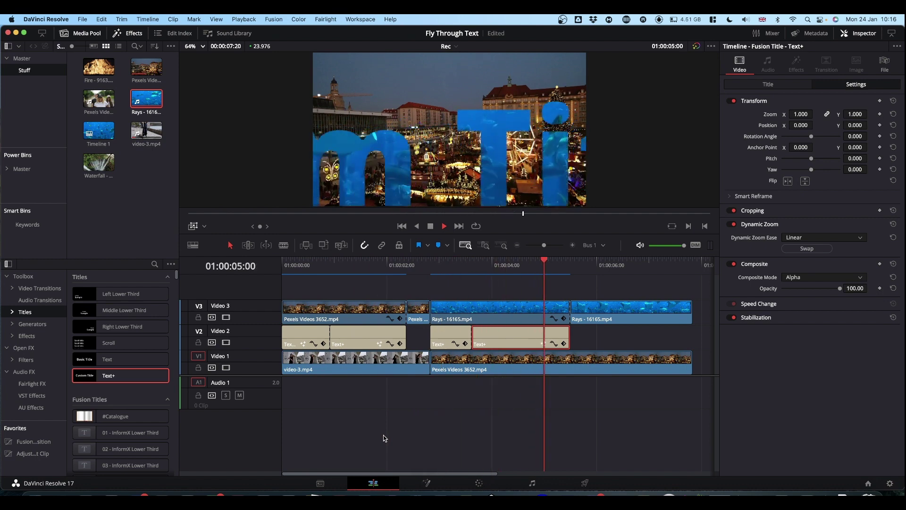
pyautogui.press('space')
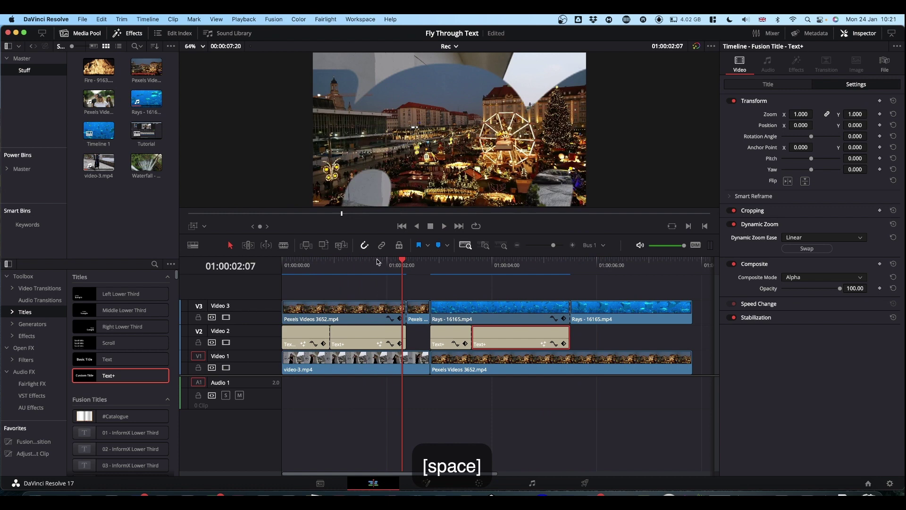
pyautogui.moveTo(403, 262); pyautogui.dragTo(360, 260)
pyautogui.click(376, 339)
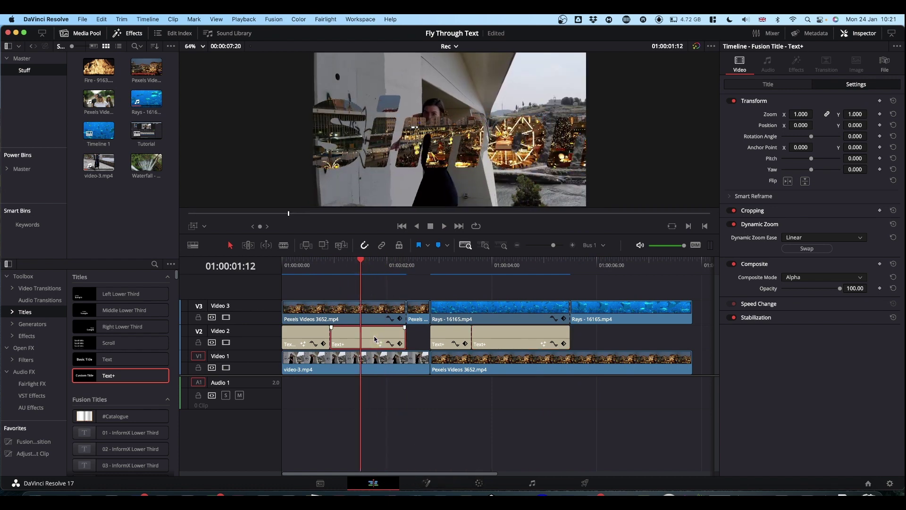
# Step: Set Dynamic Zoom Ease to Ease In on both Custom Title clips and play from the start
pyautogui.click(795, 240)
pyautogui.click(797, 257)
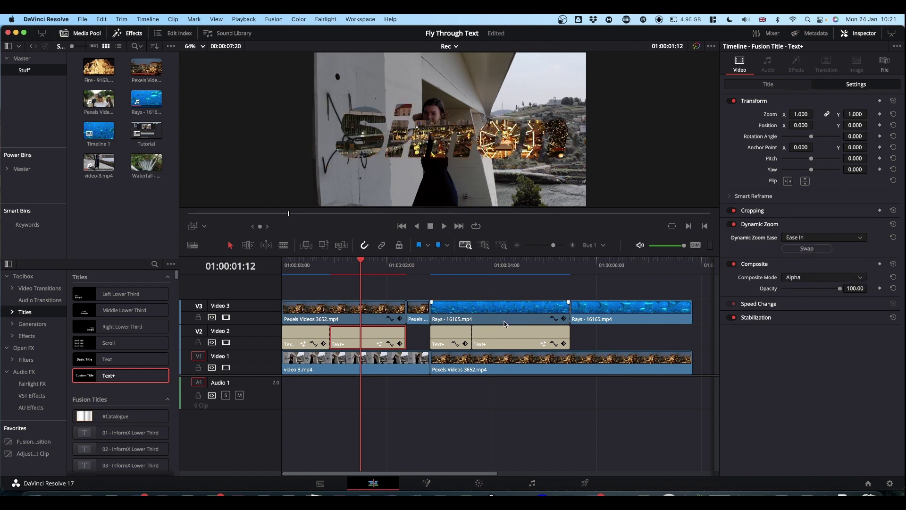
pyautogui.click(510, 339)
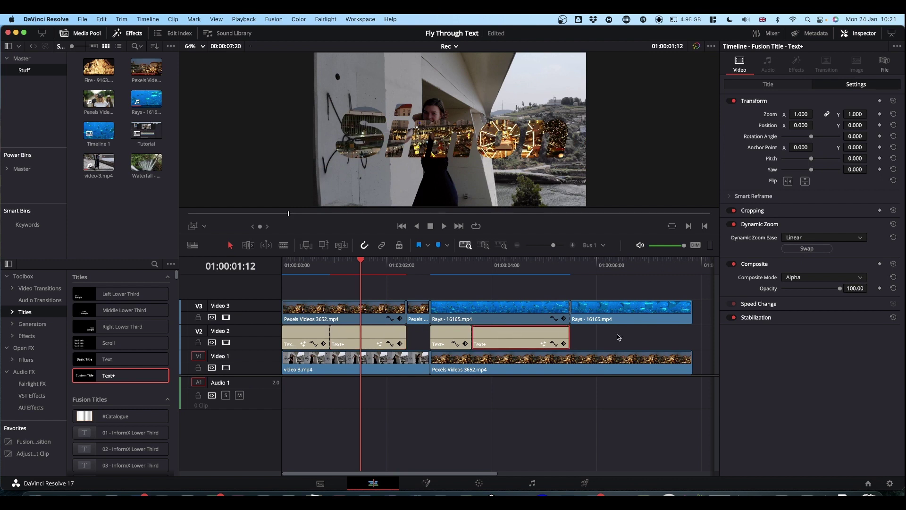
pyautogui.click(801, 238)
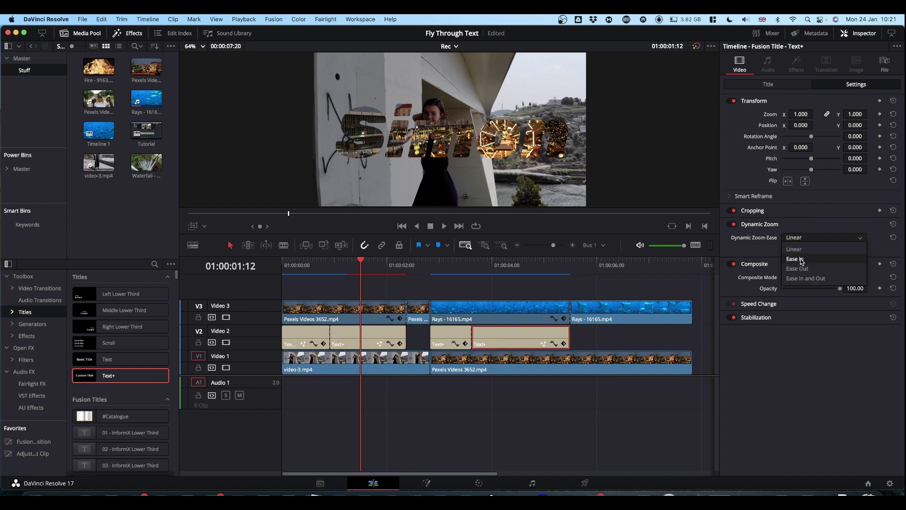
pyautogui.click(801, 260)
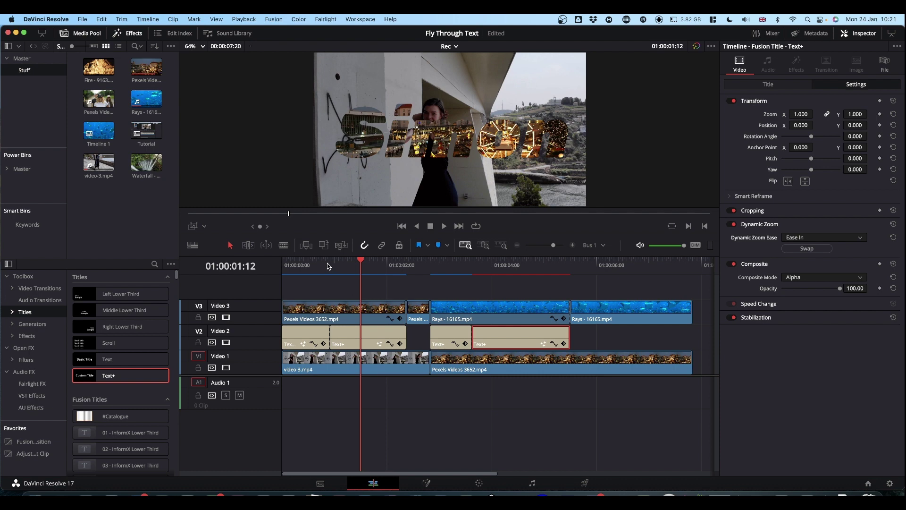
pyautogui.moveTo(328, 267); pyautogui.dragTo(254, 265)
pyautogui.press('space')
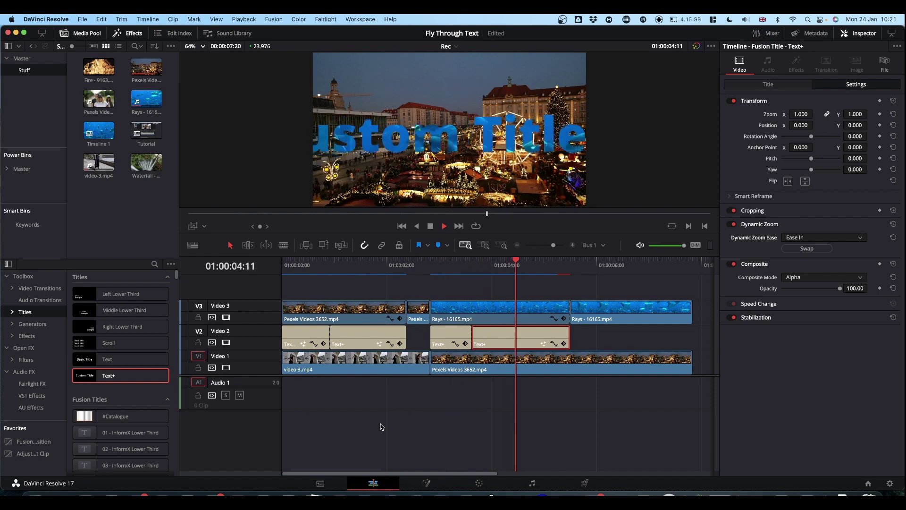
pyautogui.press('space')
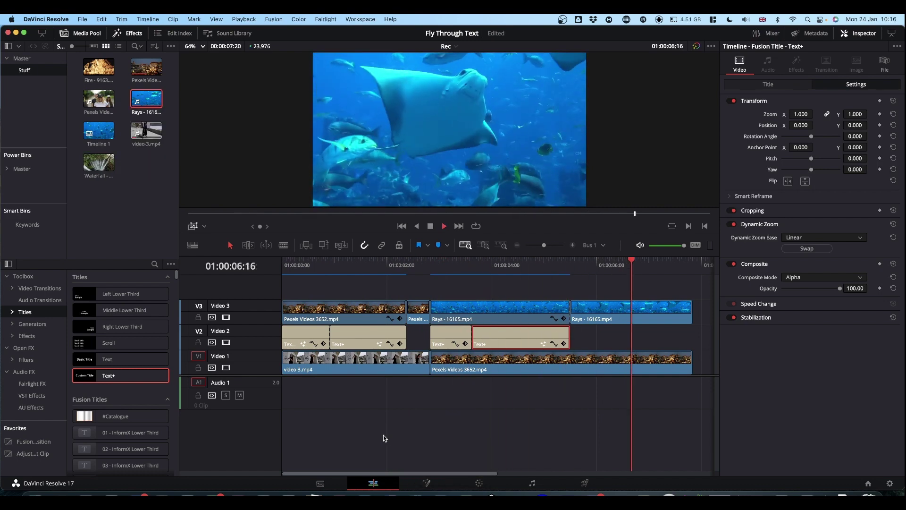
pyautogui.press('space')
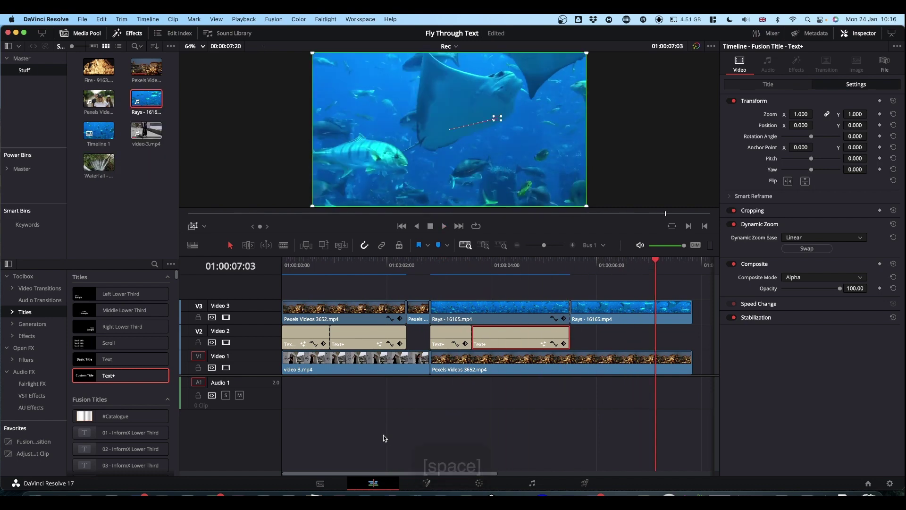